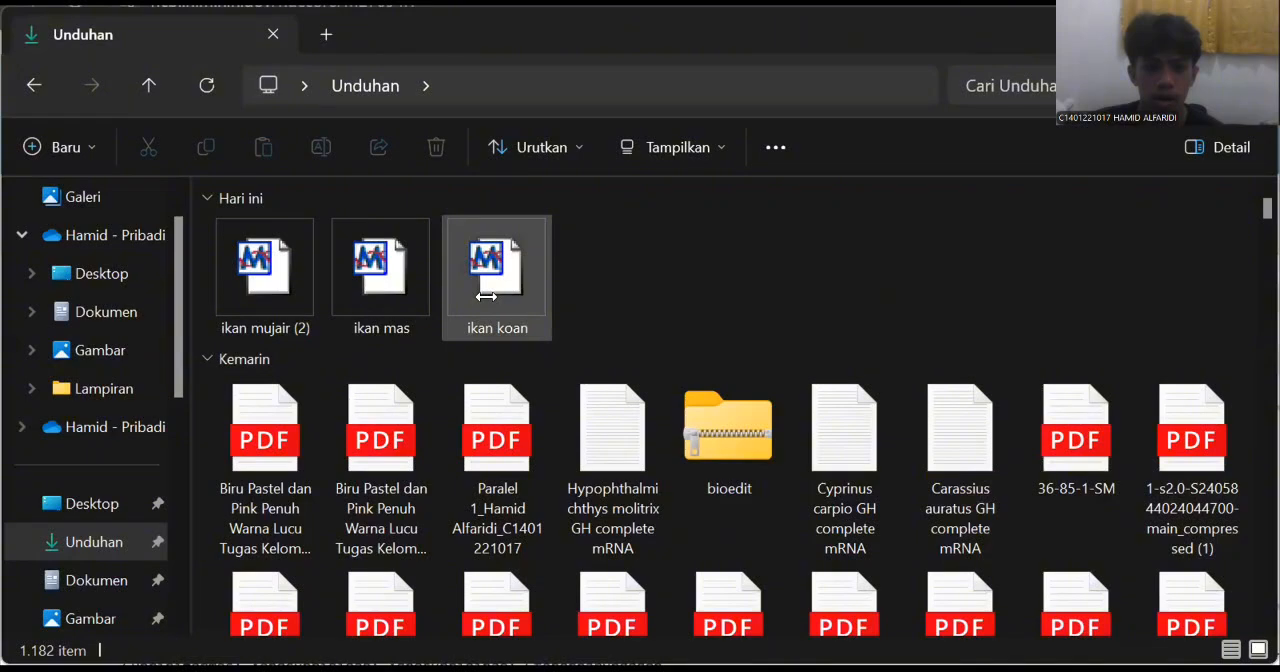
left_click(486, 296)
key("Left")
key("Left")
key("Right")
key("Right")
key("Left")
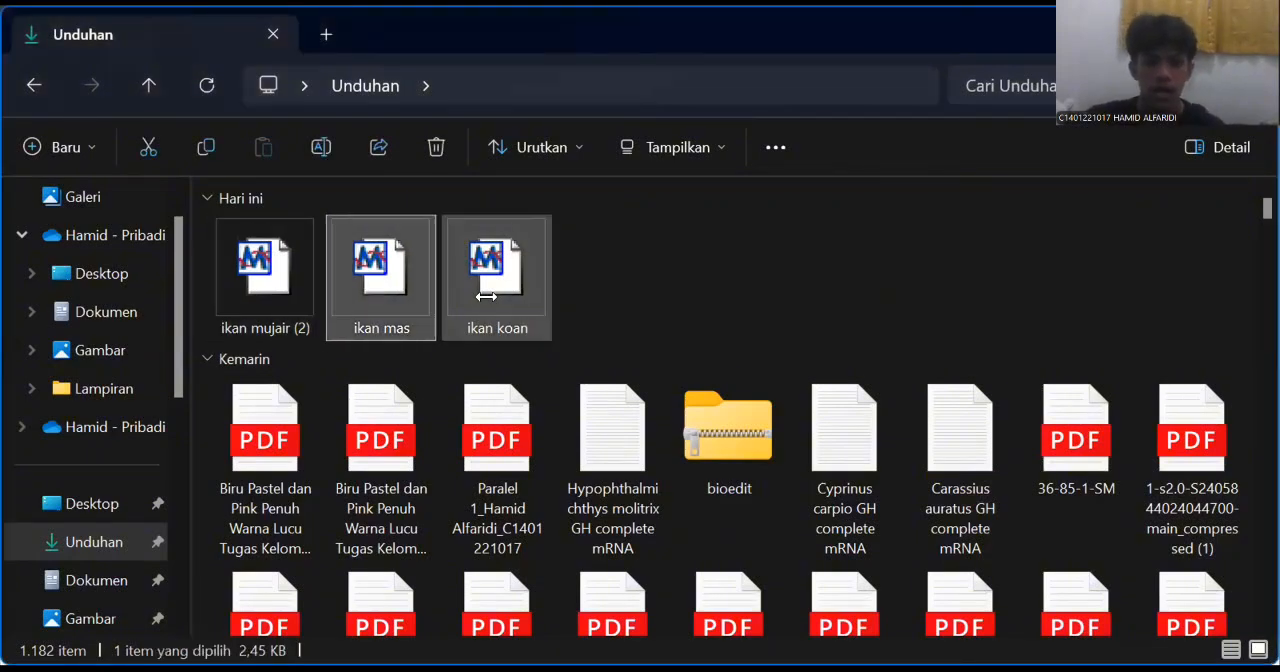
key("Right")
key("Left")
key("Right")
key("Left")
key("Left")
key("Right")
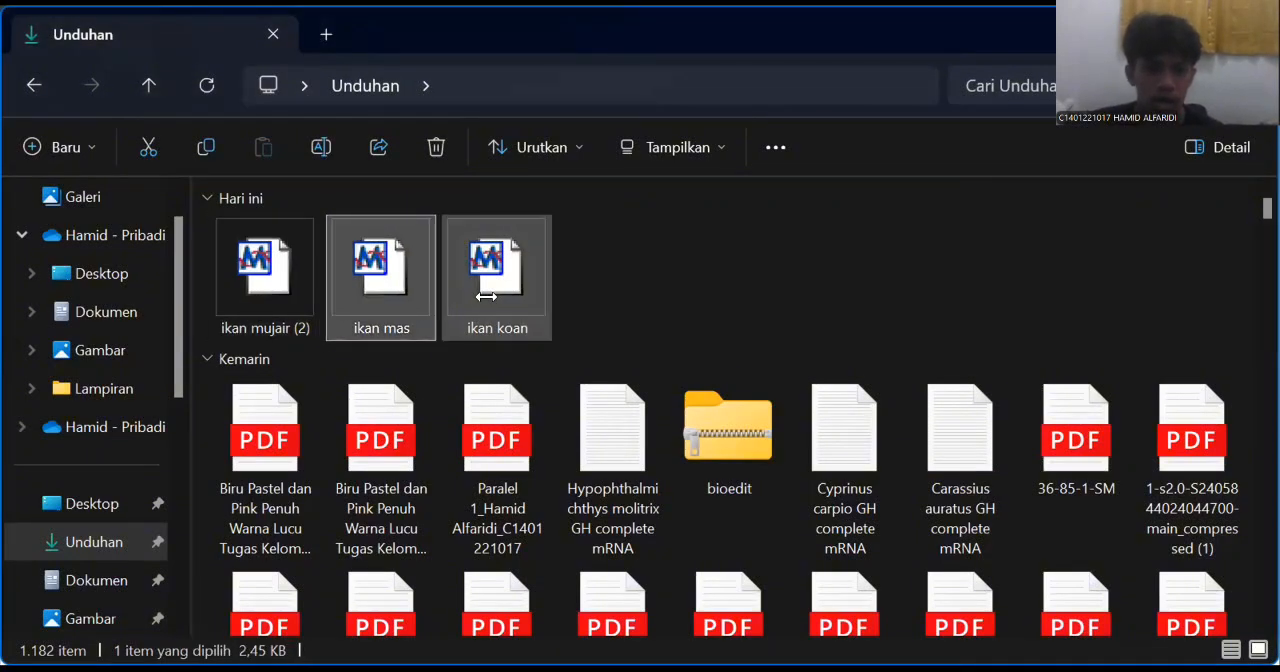
key("Right")
key("Left")
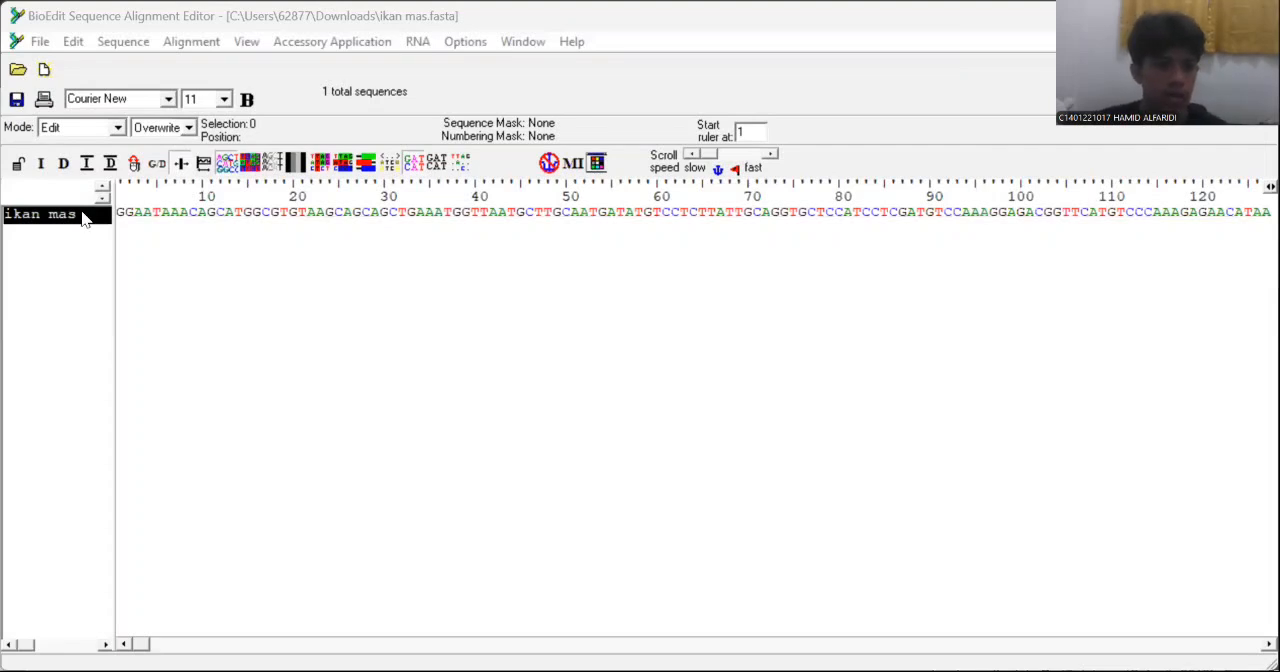
left_click(40, 45)
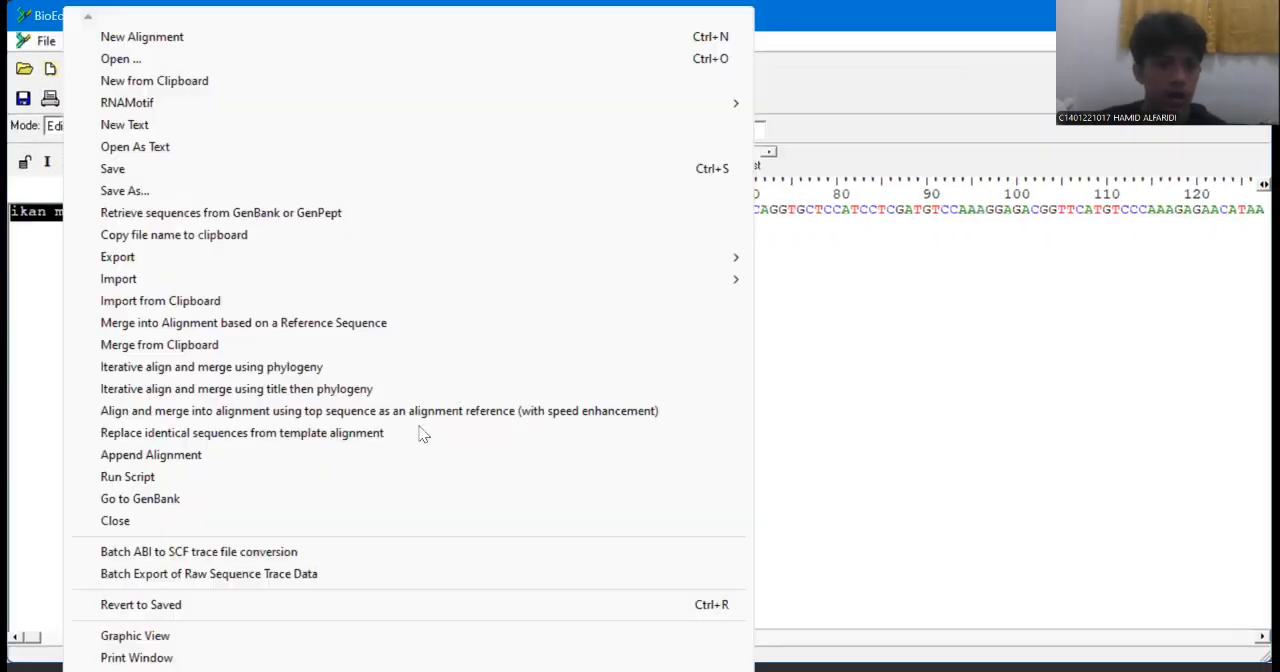
left_click(443, 636)
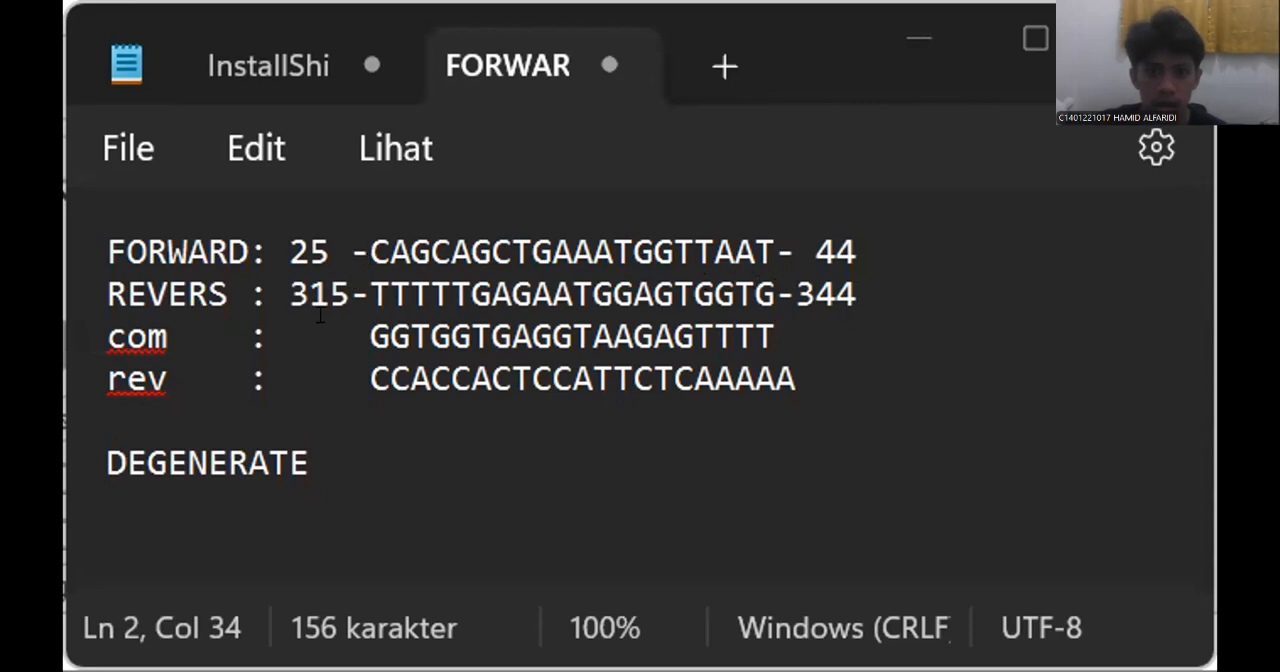
Correct the com sequence in the primer notes to GTGGTGAGGTAAGAGTTTTT and remove the last A from the rev sequence.
left_click(370, 330)
key("Delete")
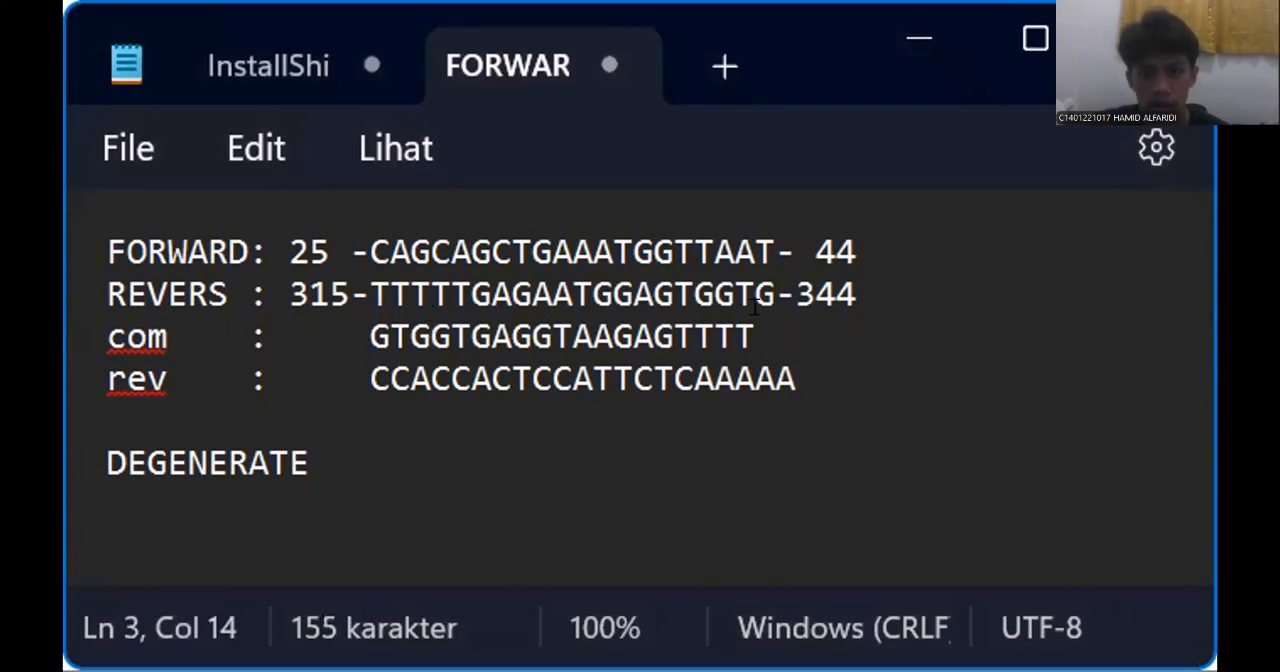
left_click(795, 370)
key("BackSpace")
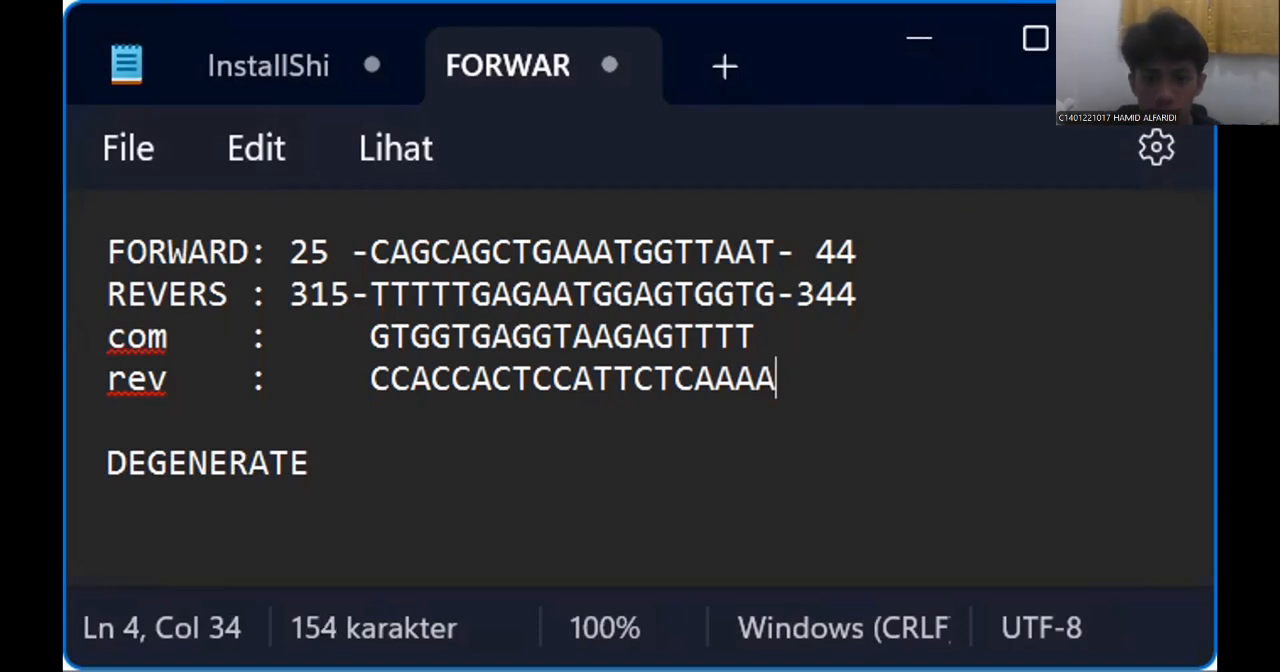
key("Up")
type("T")
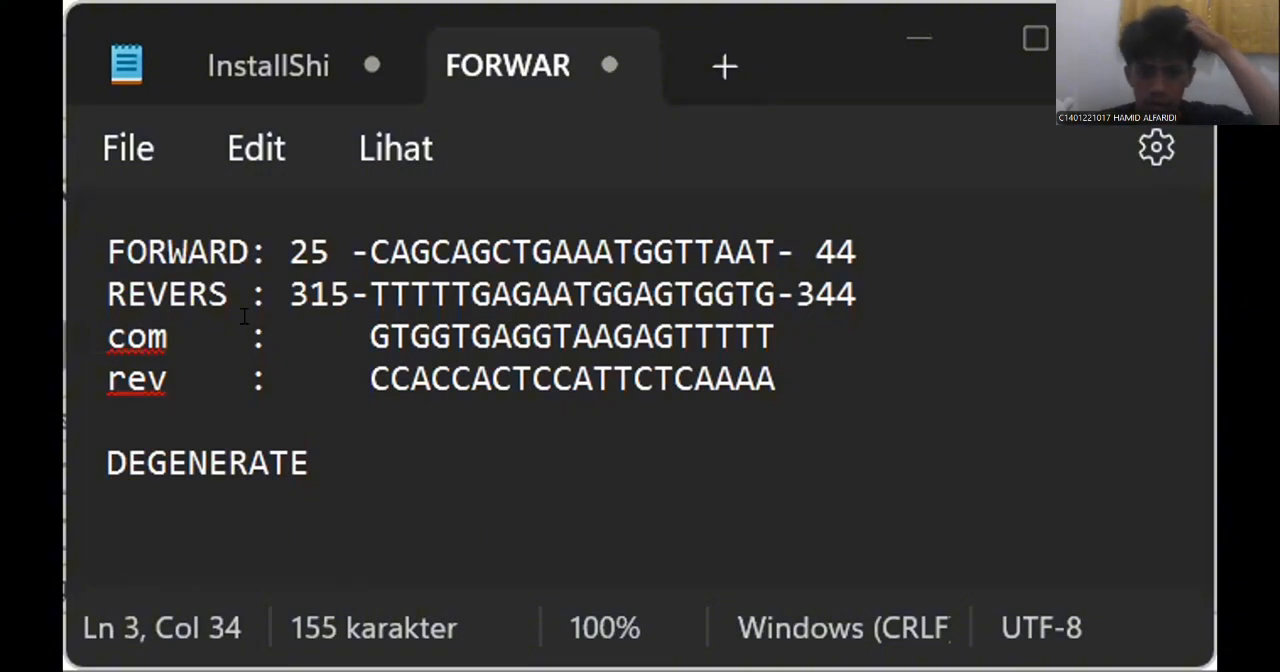
Correct the rev sequence to CACCACTCCATTCTCAAAAA by removing its first C and adding an A at its end.
left_click(378, 336)
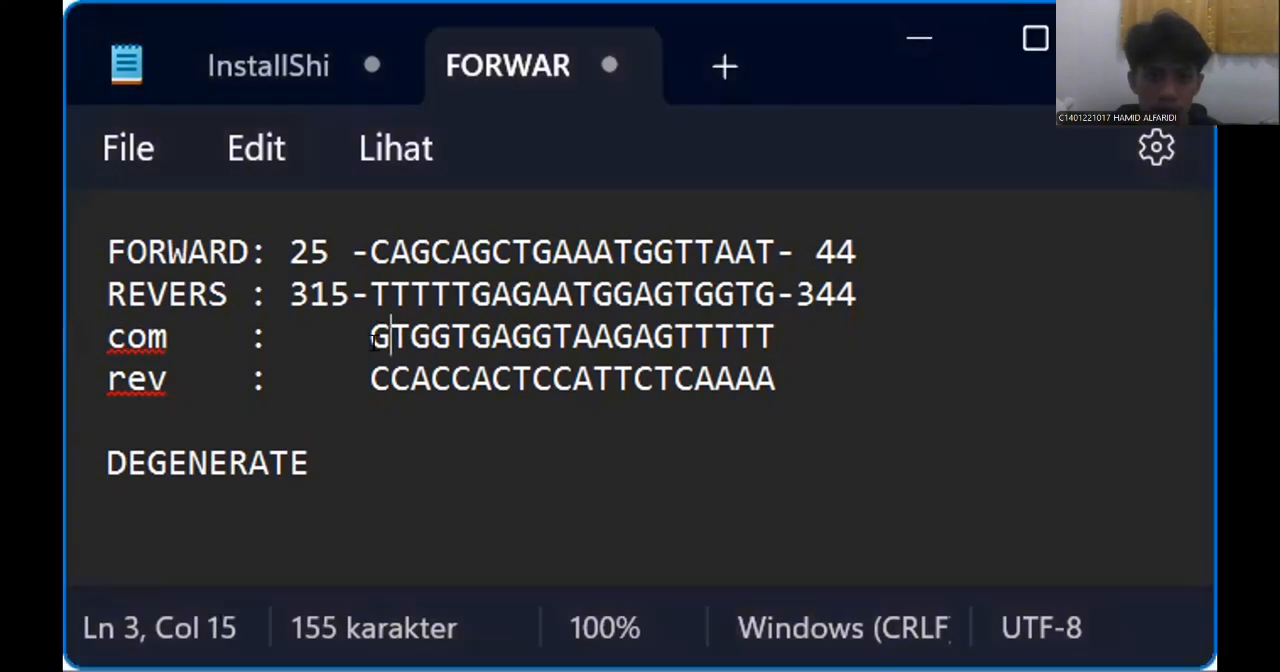
key("Down")
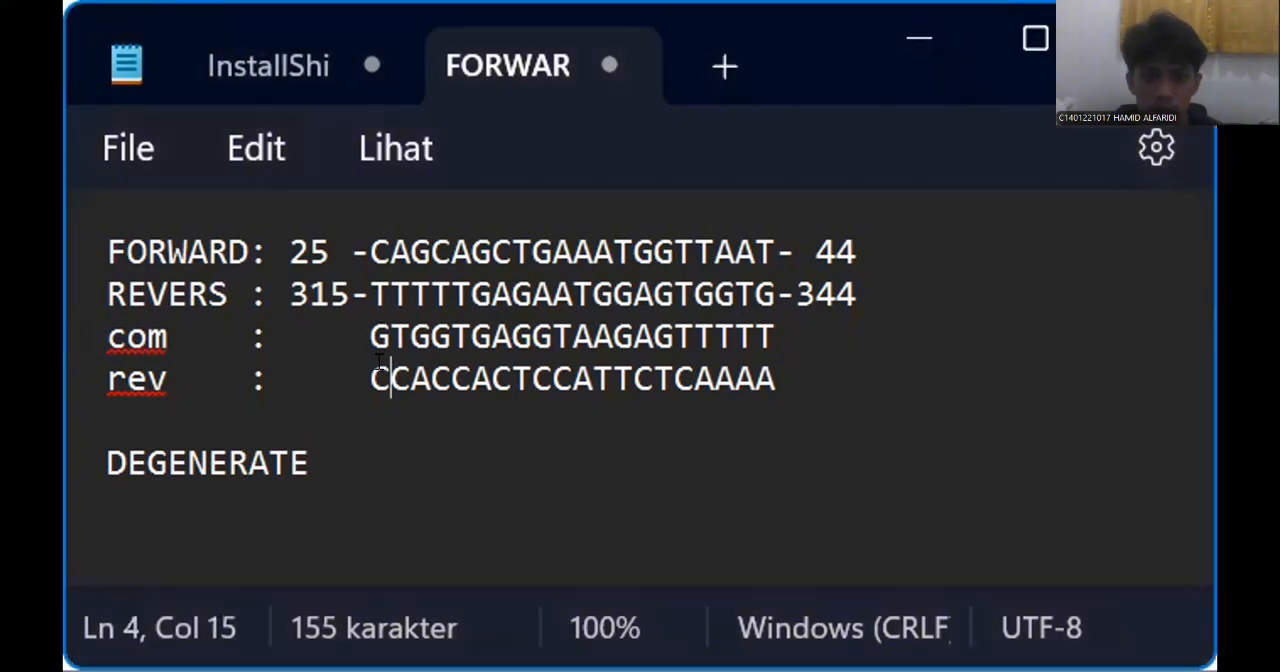
left_click(415, 368)
key("Left")
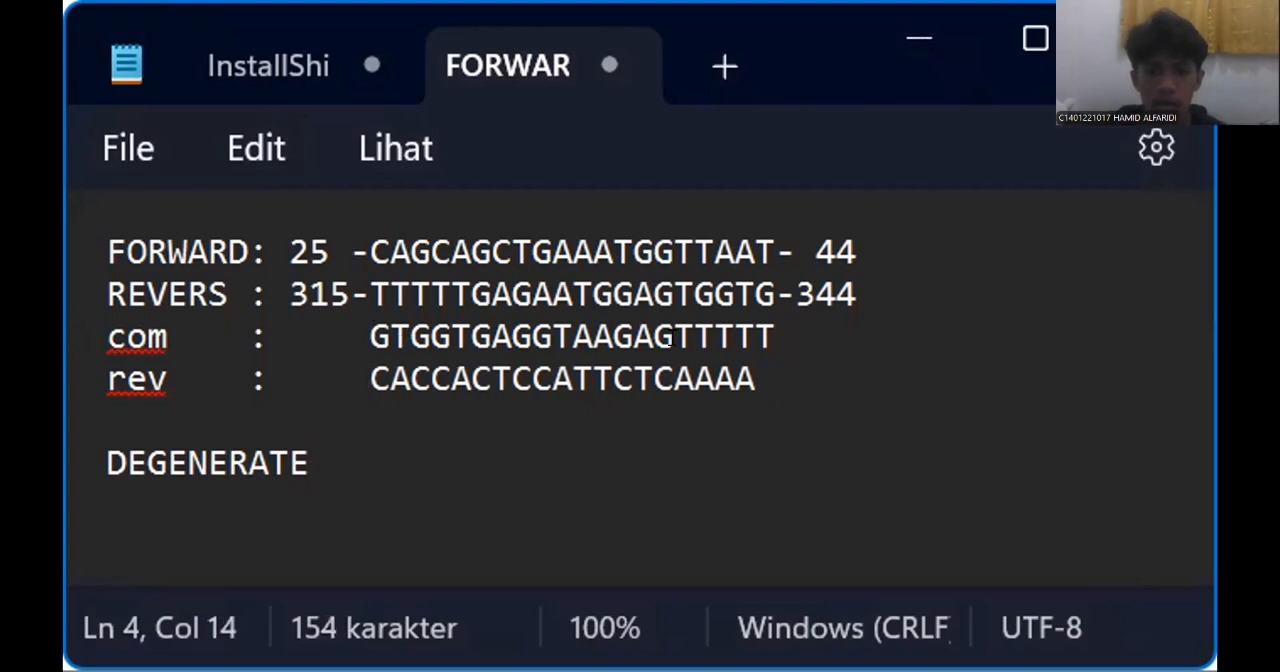
left_click(772, 372)
type("A")
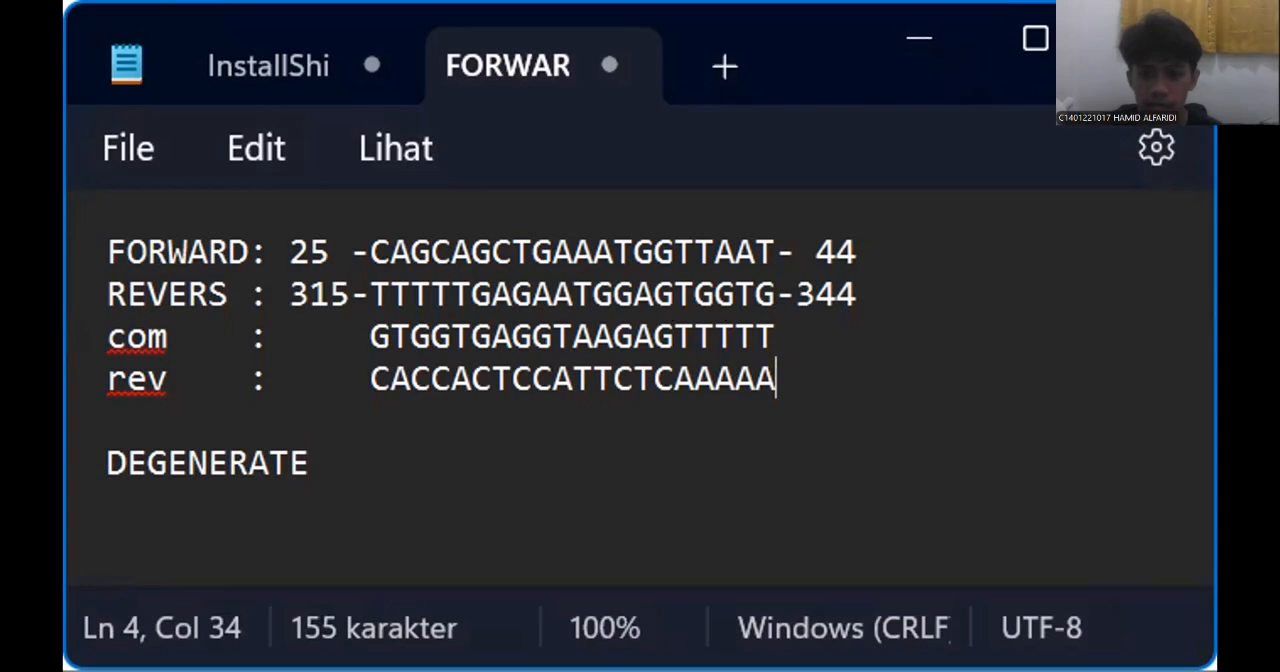
Switch to the Primer-BLAST page in the browser and enter CAGCAGCTGAAATGGTTAAT from the notes as the own forward primer.
key("alt+Tab")
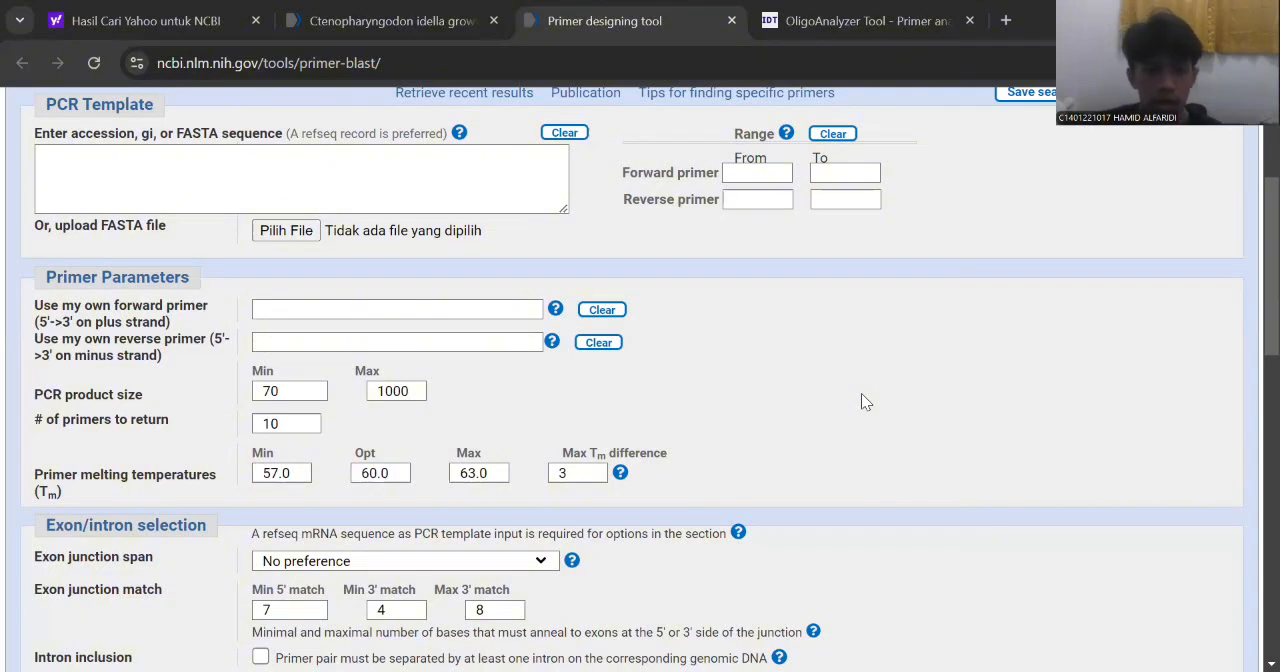
scroll(810, 197, "up", 2)
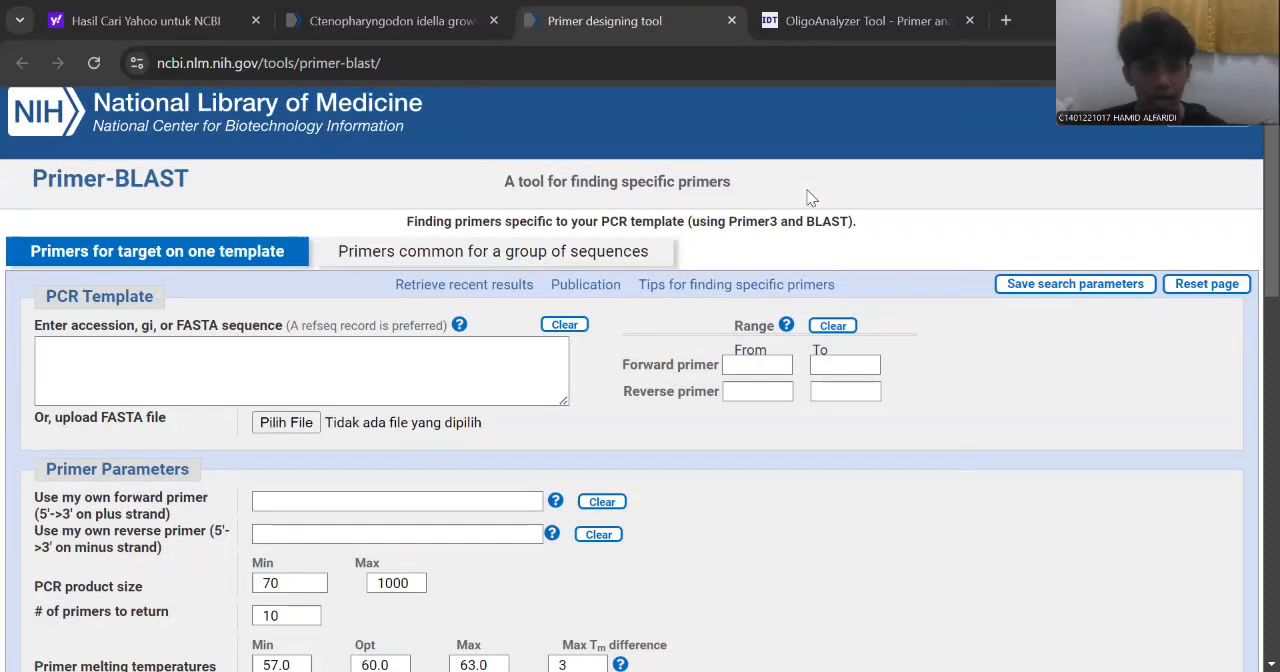
scroll(810, 197, "down", 1)
scroll(810, 197, "down", 1)
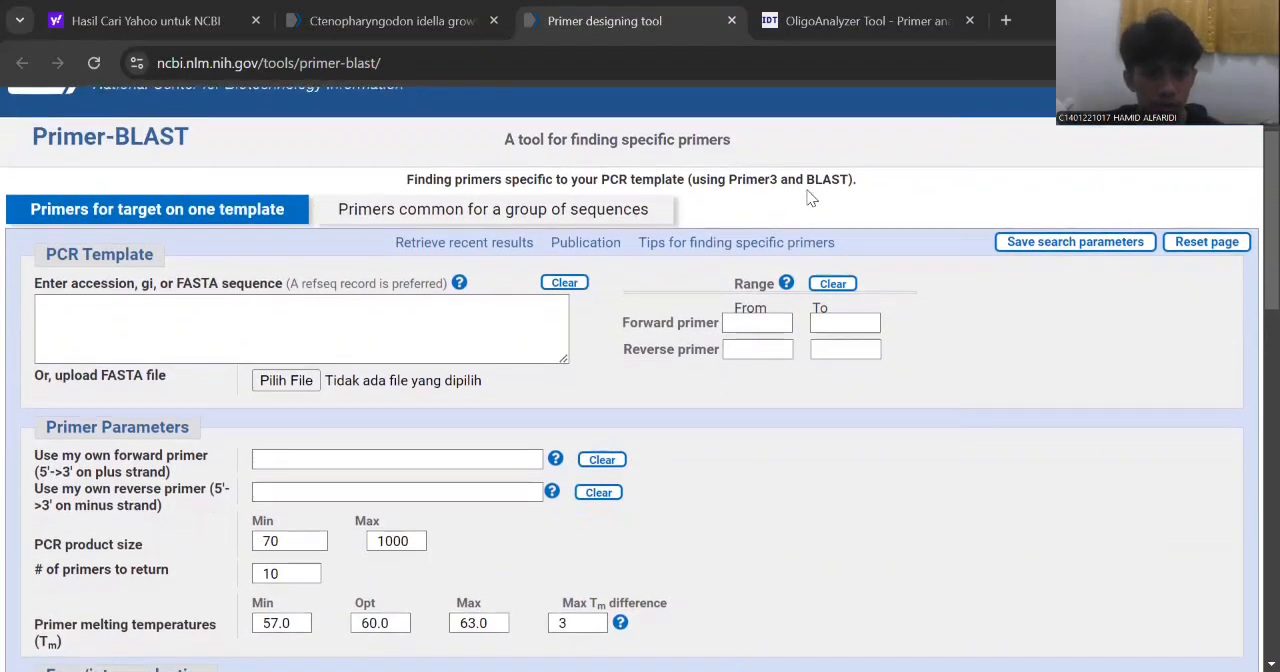
scroll(810, 197, "down", 1)
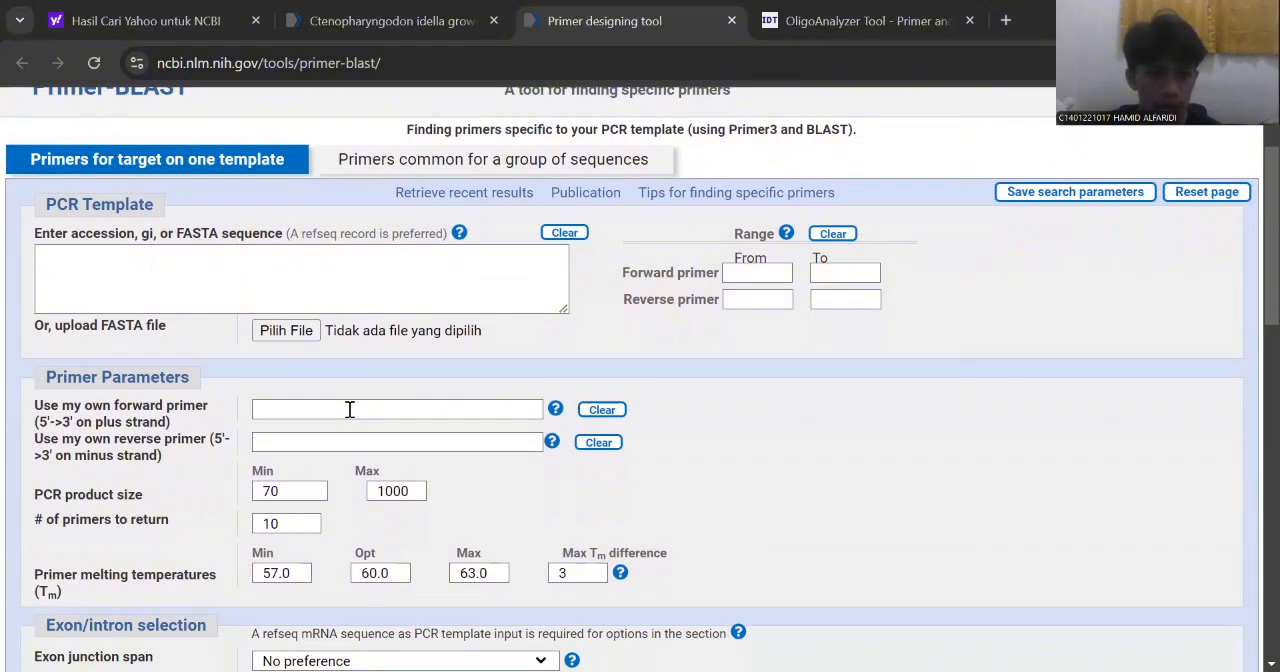
left_click(350, 409)
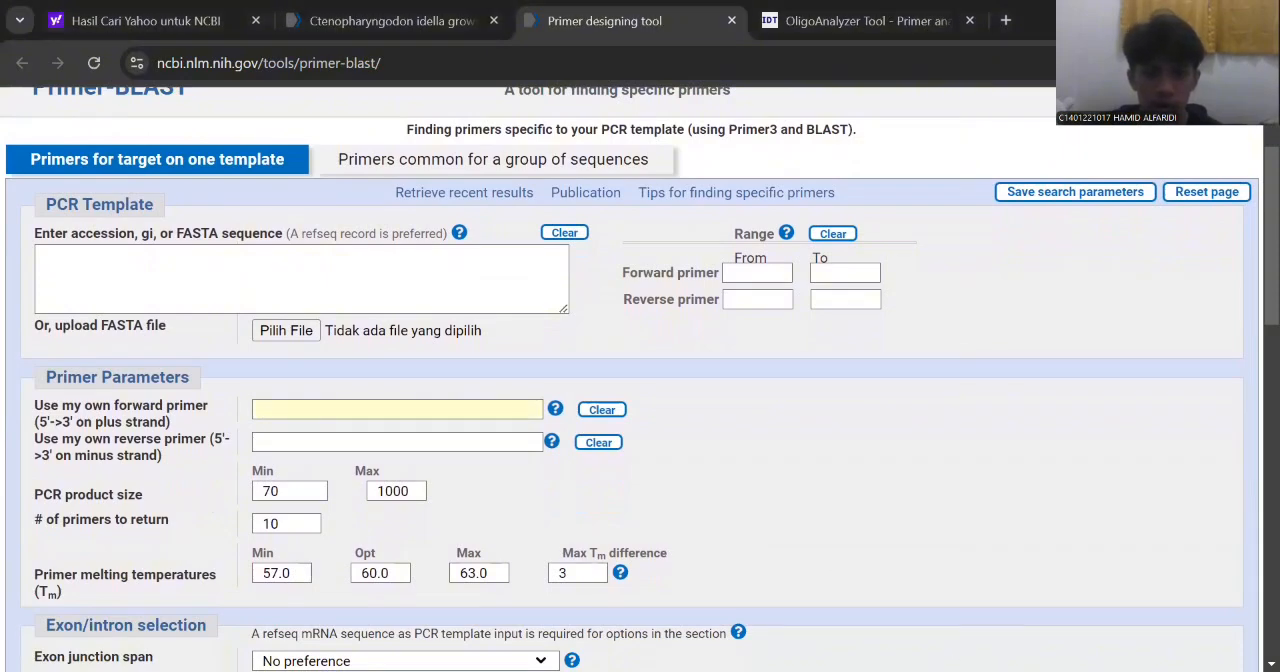
key("alt+Tab")
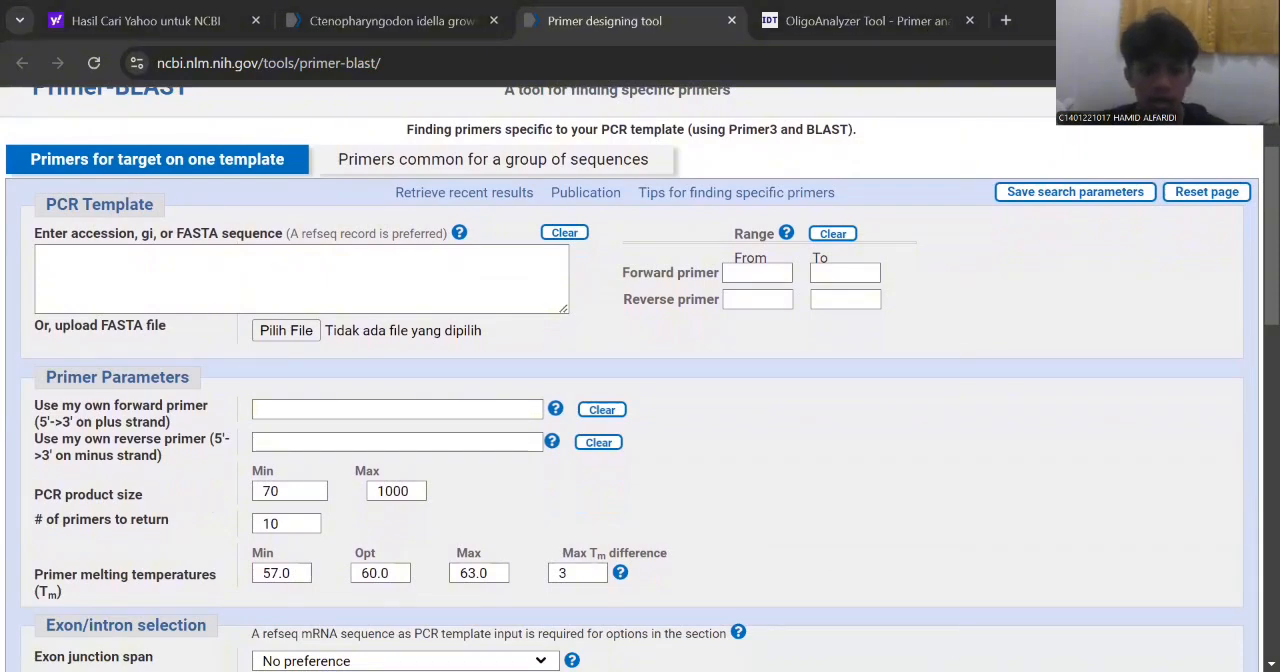
key("alt+Tab")
type("CAGCAGCTGAAATGGTTAAT")
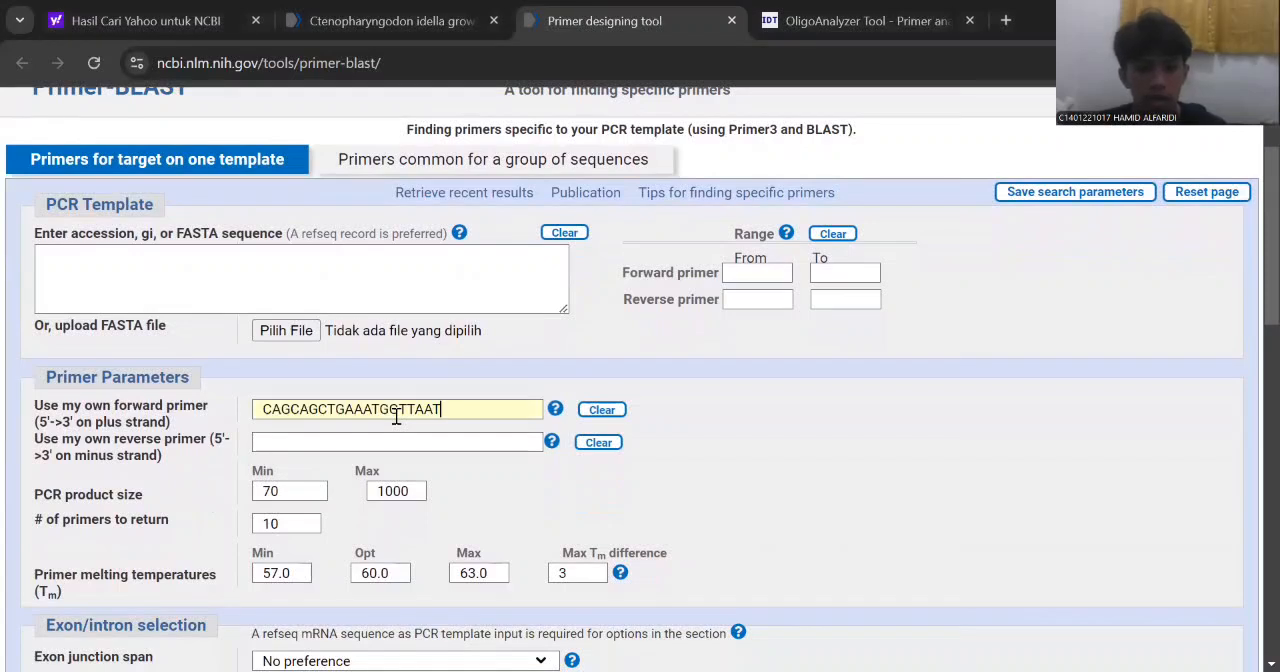
Copy CACCACTCCATTCTCAAAAA from the notes into Primer-BLAST as the own reverse primer.
left_click(443, 441)
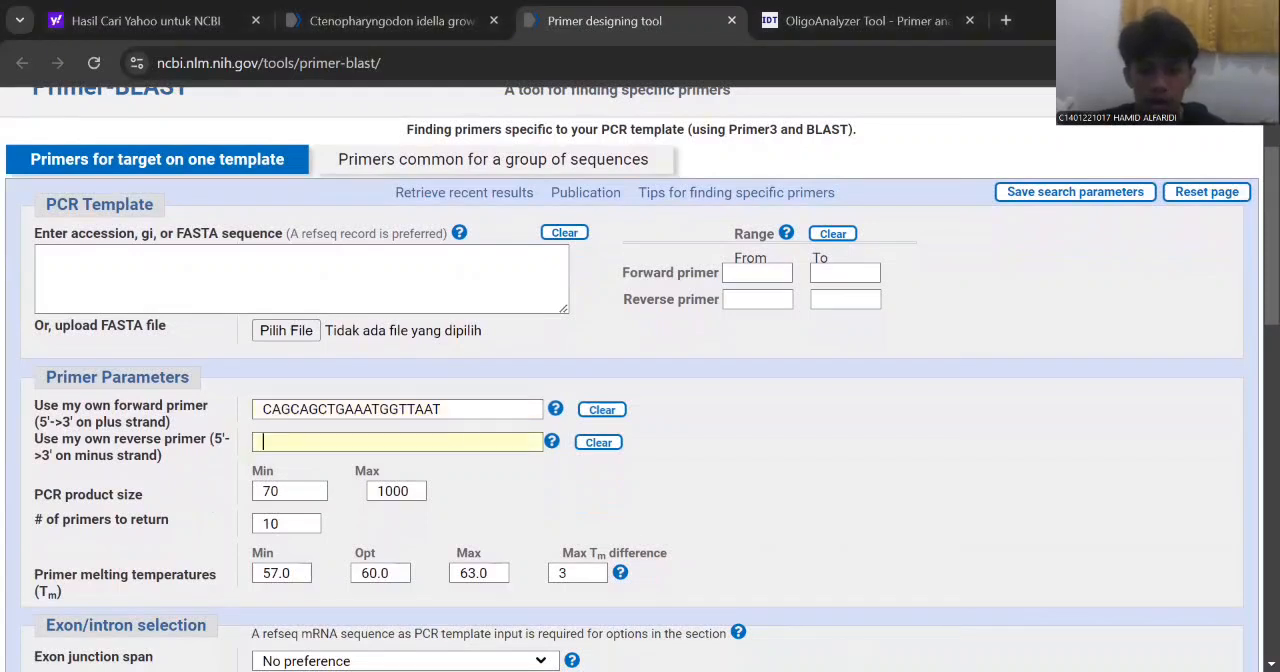
key("alt+Tab")
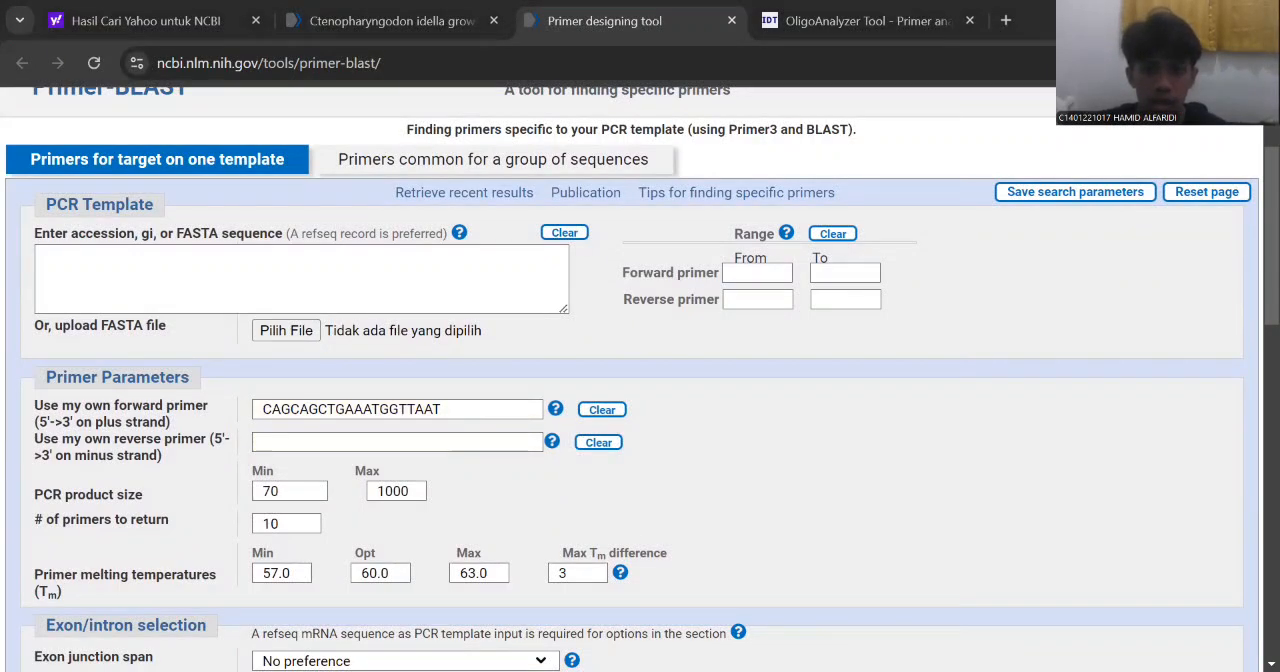
left_click(428, 441)
type("CACCACTCCATTCTCAAAAA")
Submit the primer pair for checking against Refseq mRNA in Cyprinidae (taxid:7953), with results in a new window.
scroll(659, 473, "down", 4)
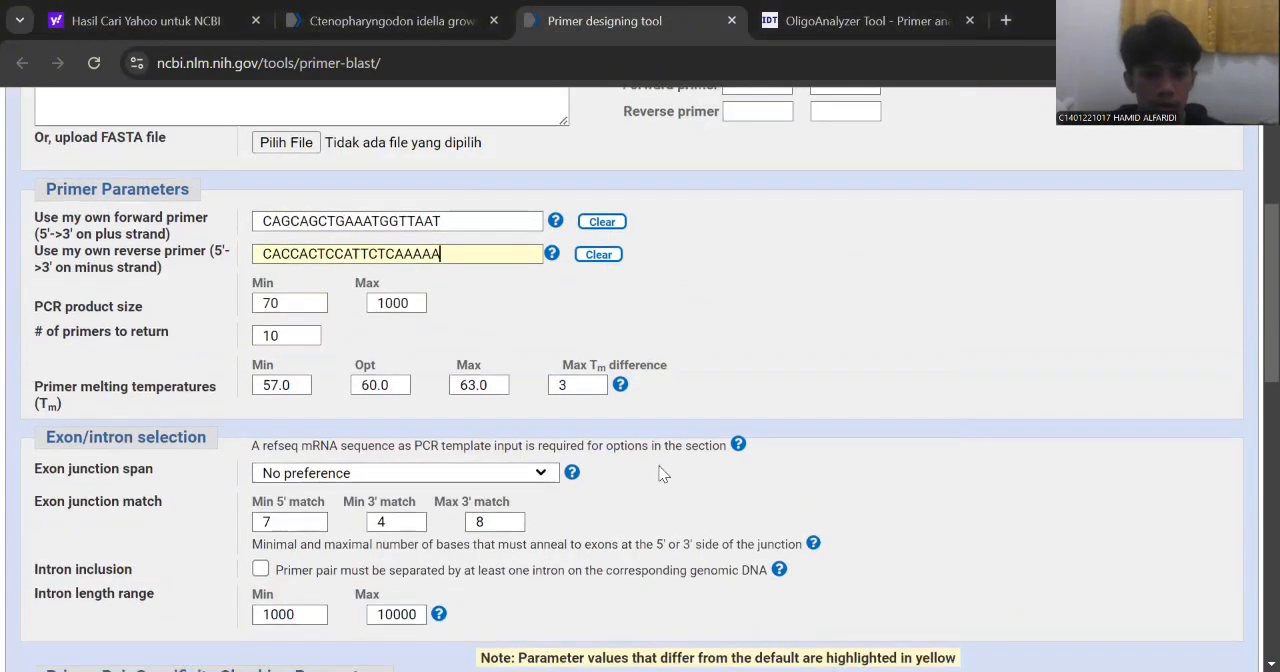
scroll(659, 473, "down", 2)
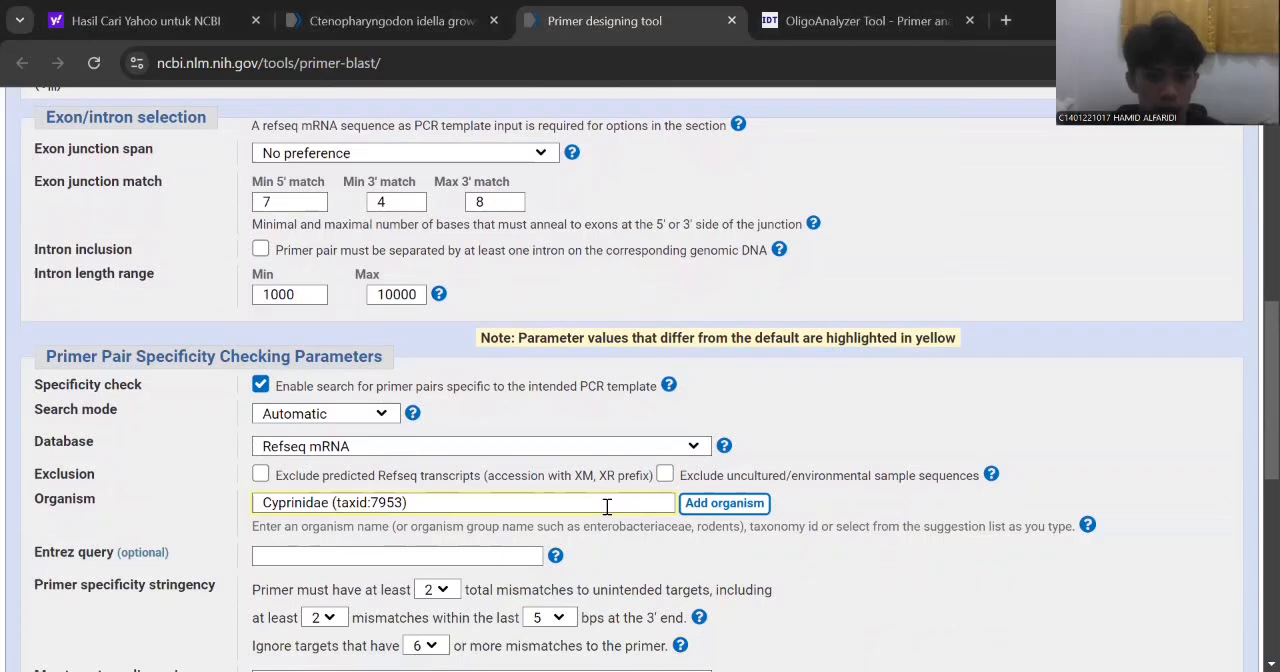
left_click(607, 507)
scroll(607, 507, "down", 4)
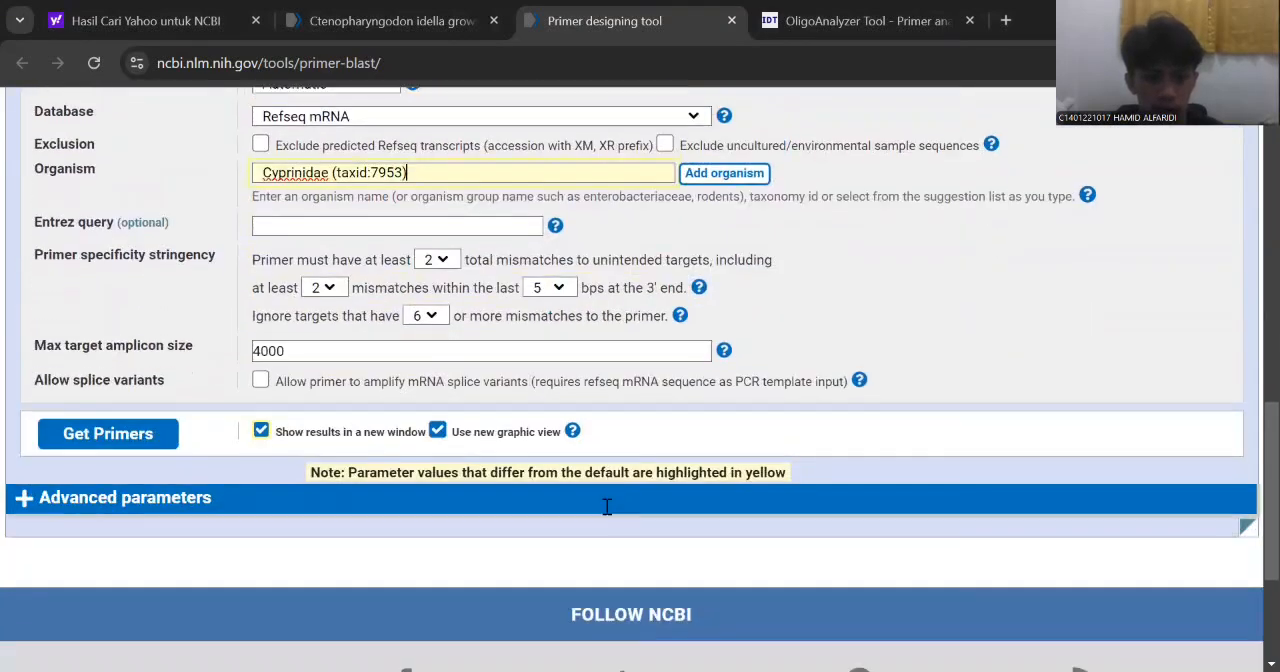
left_click(261, 411)
left_click(261, 411)
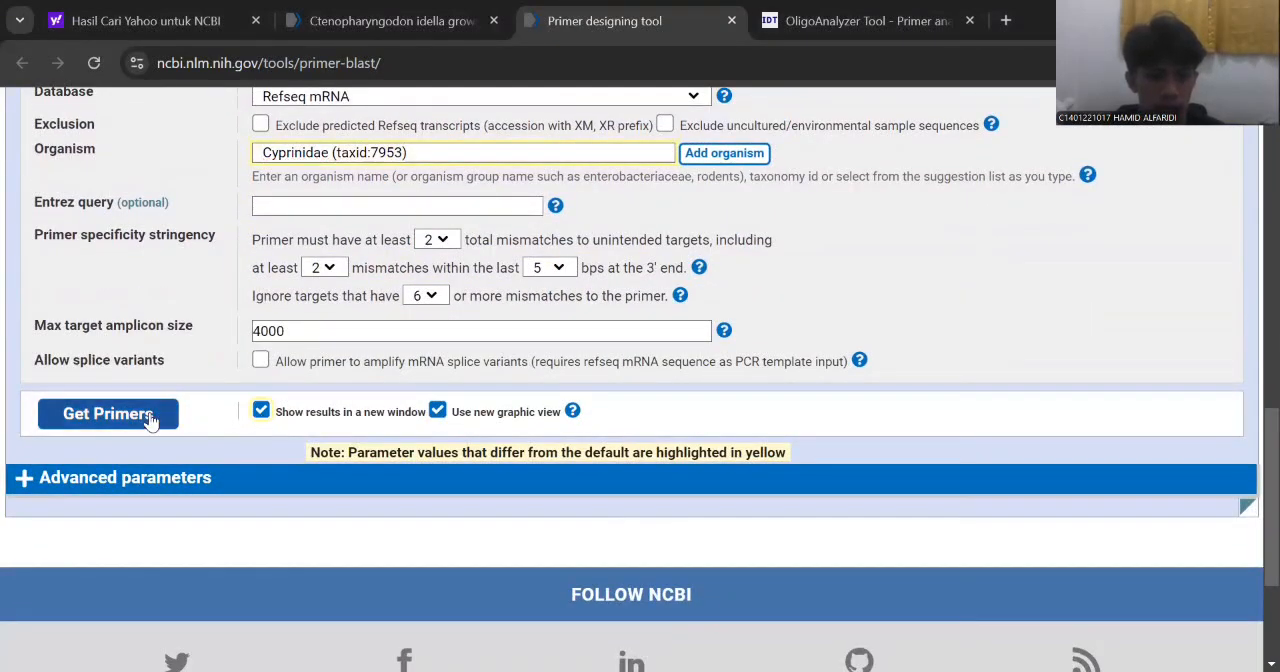
left_click(108, 414)
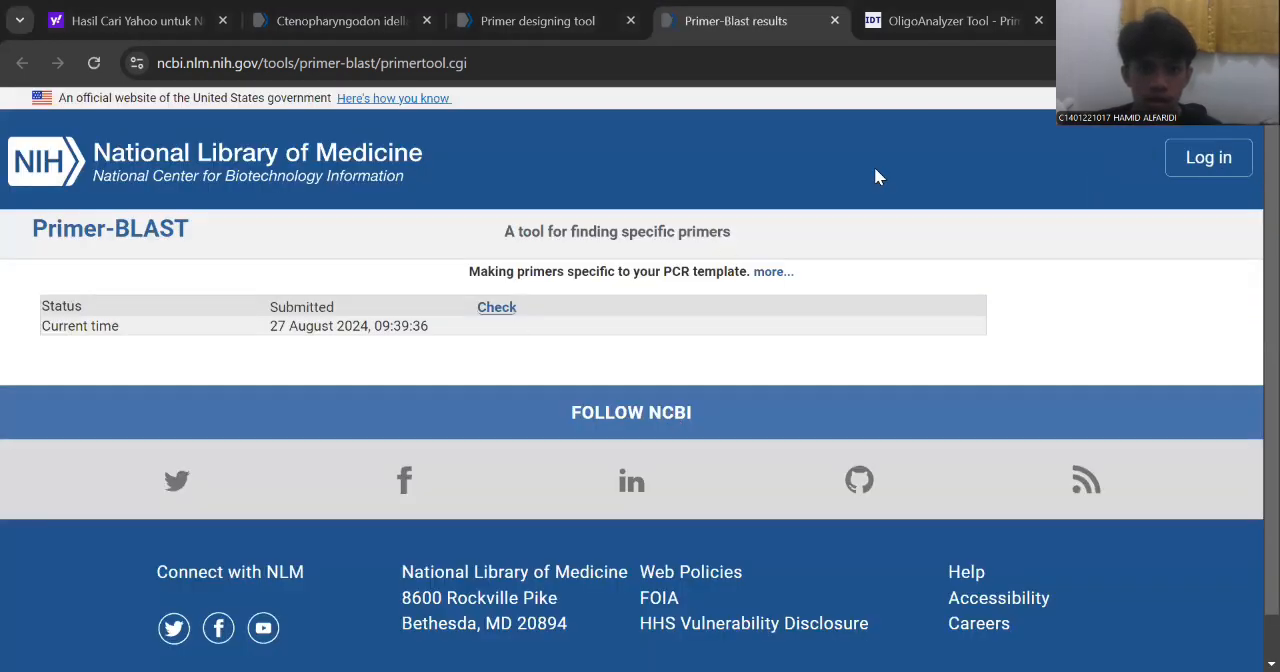
Switch to the IDT website and open the OligoAnalyzer calculator.
left_click(880, 22)
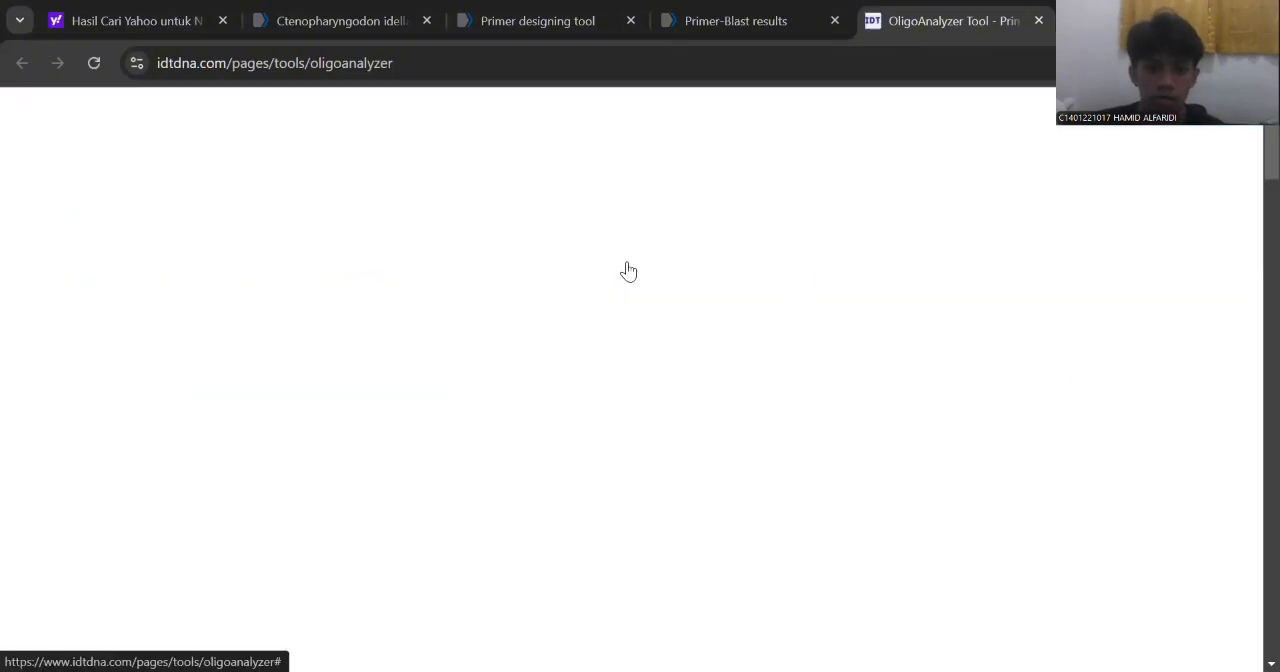
scroll(530, 393, "down", 2)
scroll(528, 392, "down", 4)
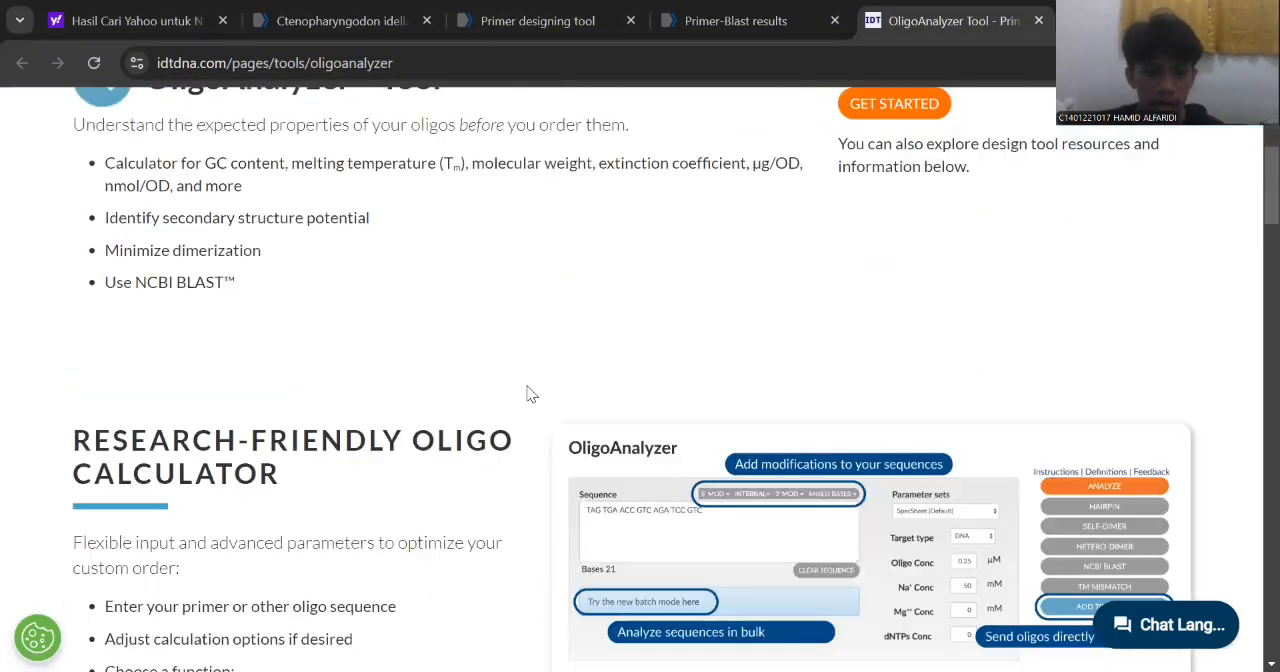
scroll(528, 392, "up", 6)
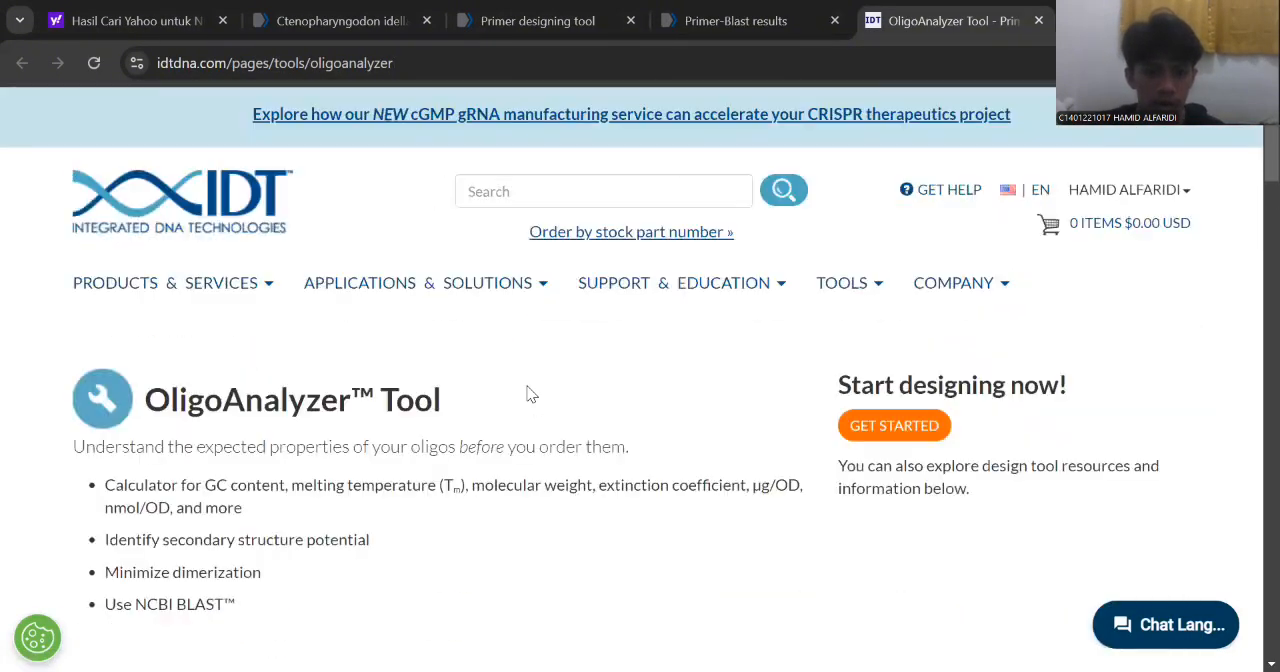
left_click(829, 290)
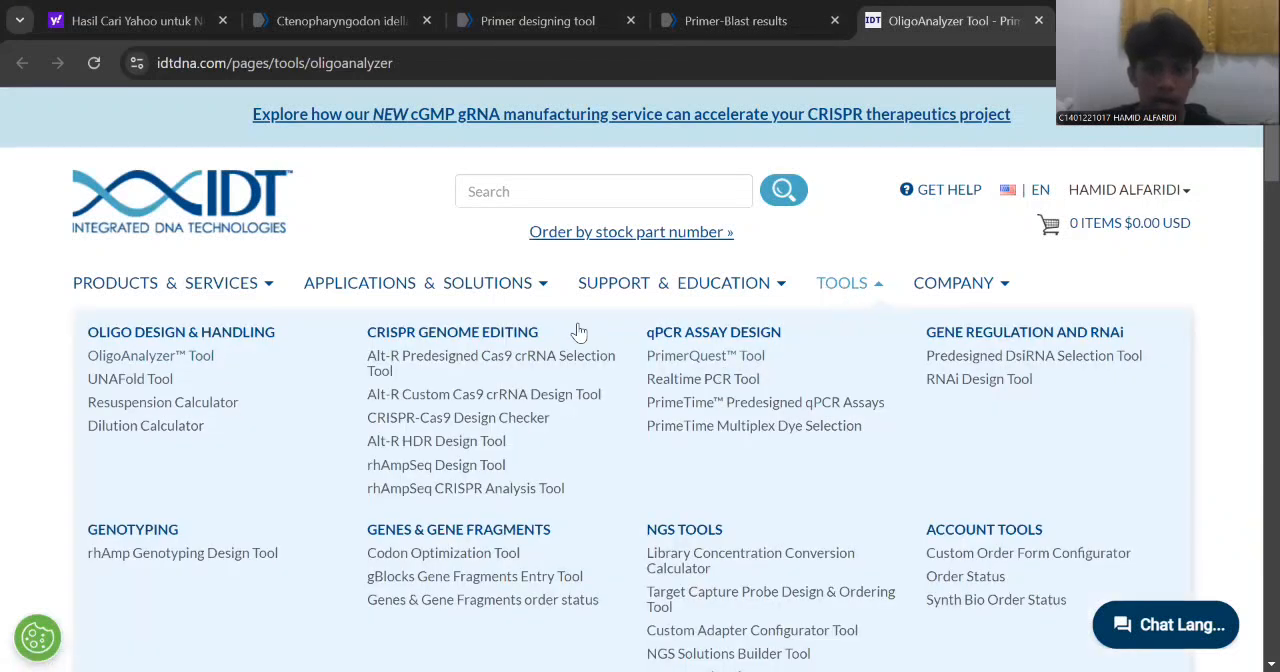
left_click(196, 368)
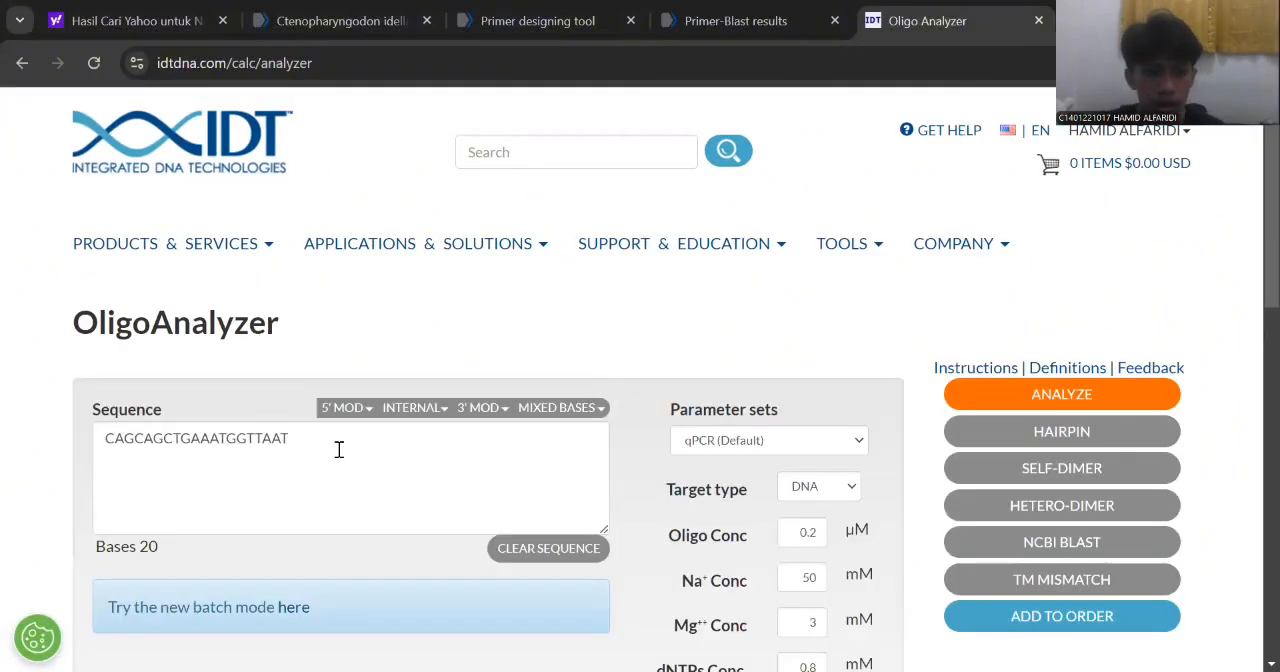
Clear the existing OligoAnalyzer sequence and enter the forward primer CAGCAGCTGAAATGGTTAAT from the notes.
left_click(339, 449)
left_click_drag(339, 447, 103, 443)
key("ctrl+c")
key("BackSpace")
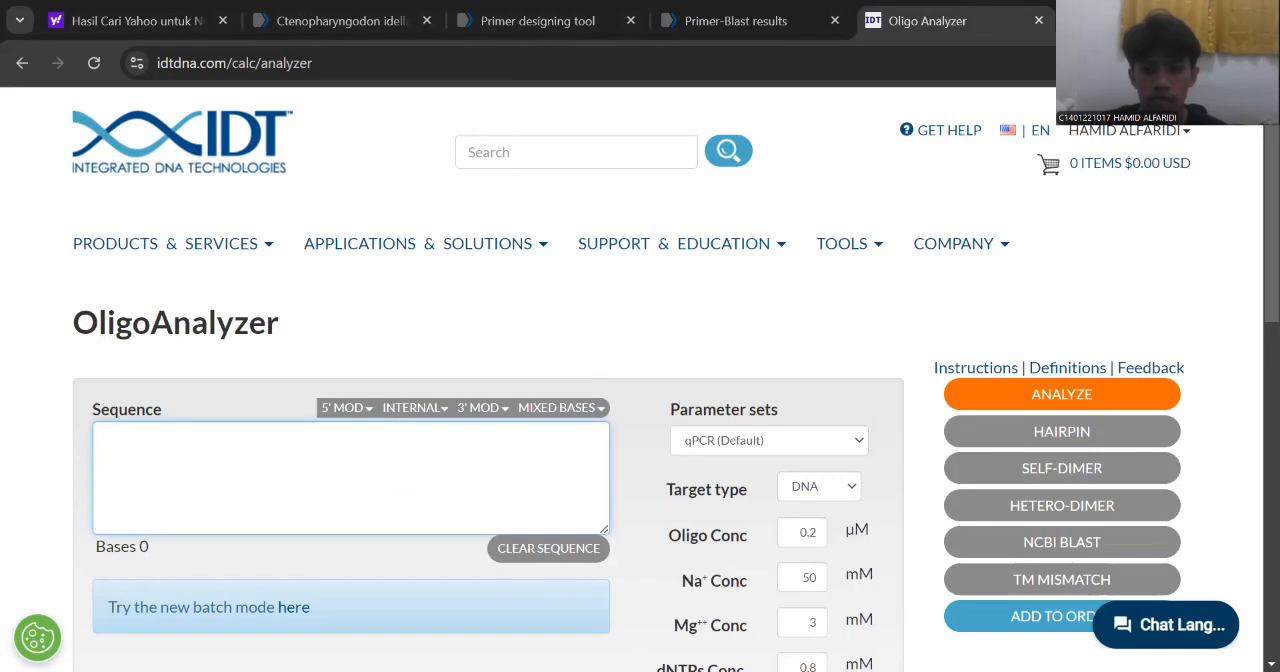
key("alt+Tab")
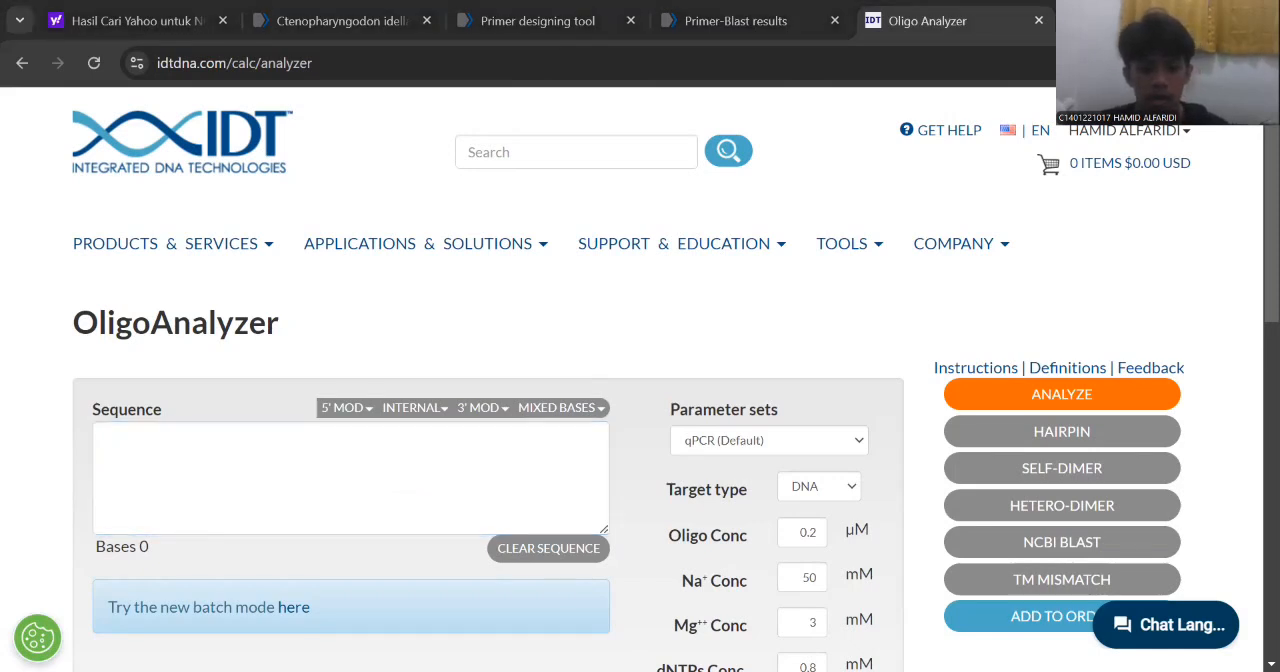
left_click(213, 455)
key("ctrl+v")
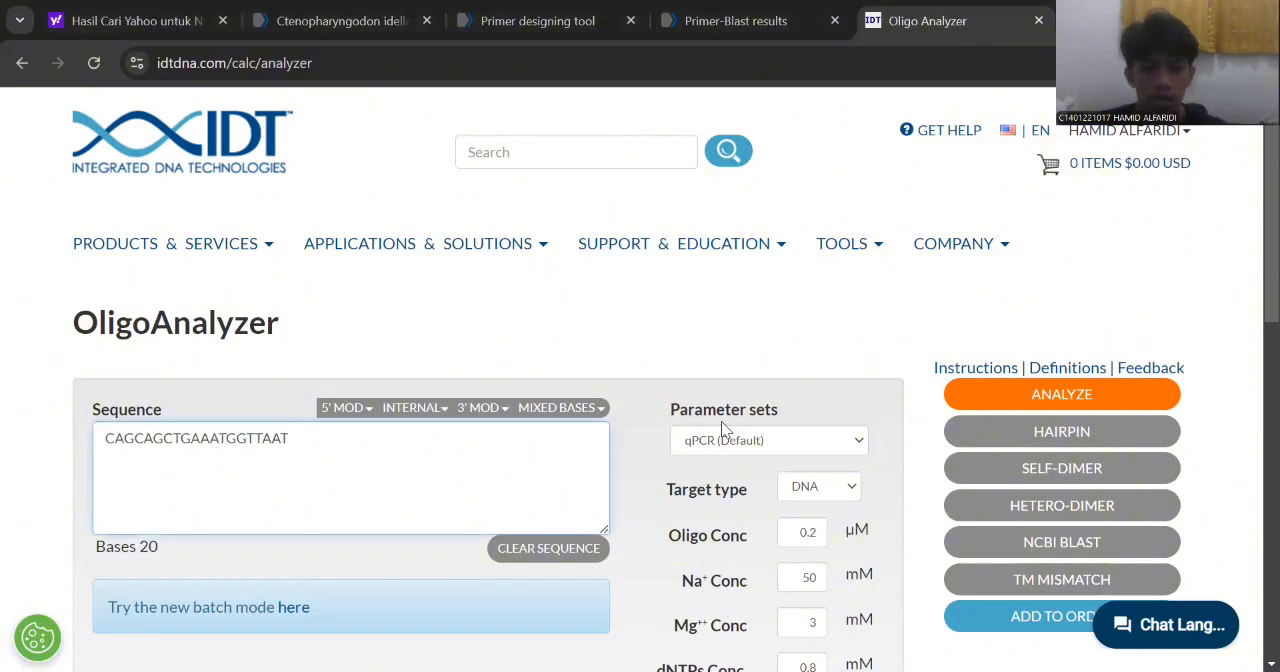
Set the target type to RNA, analyze the forward primer and review its GC content, melting temperature and other properties.
left_click(820, 488)
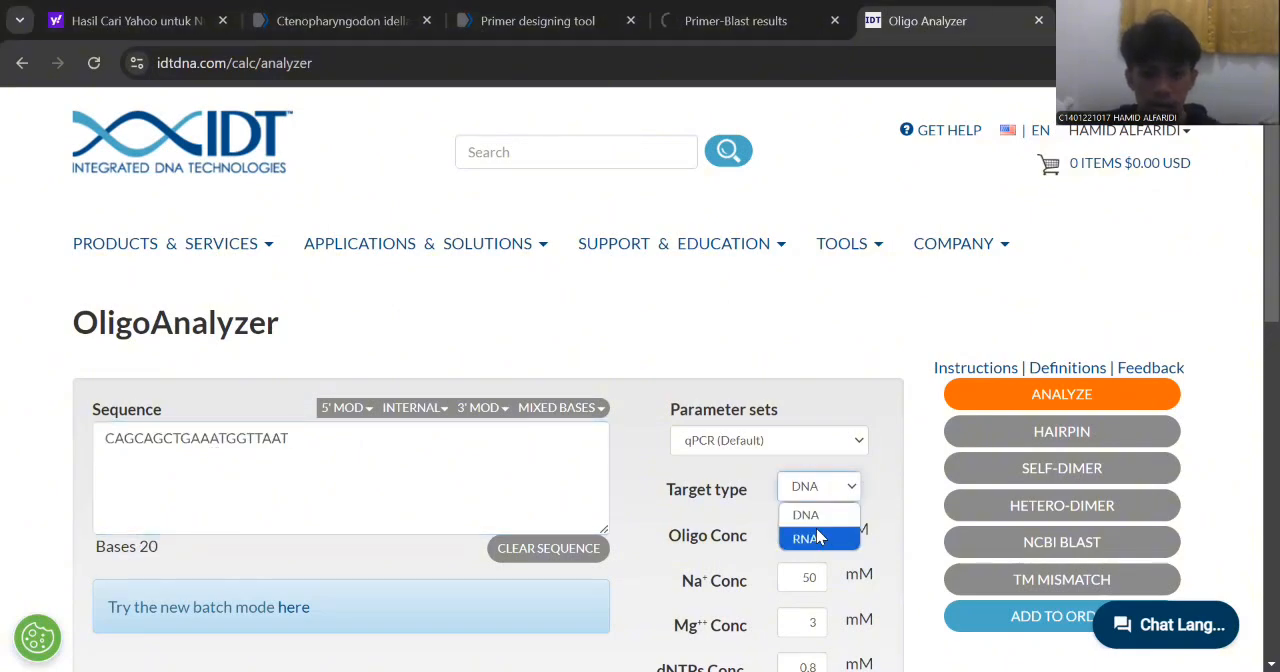
left_click(816, 538)
scroll(1047, 291, "down", 1)
left_click(1047, 291)
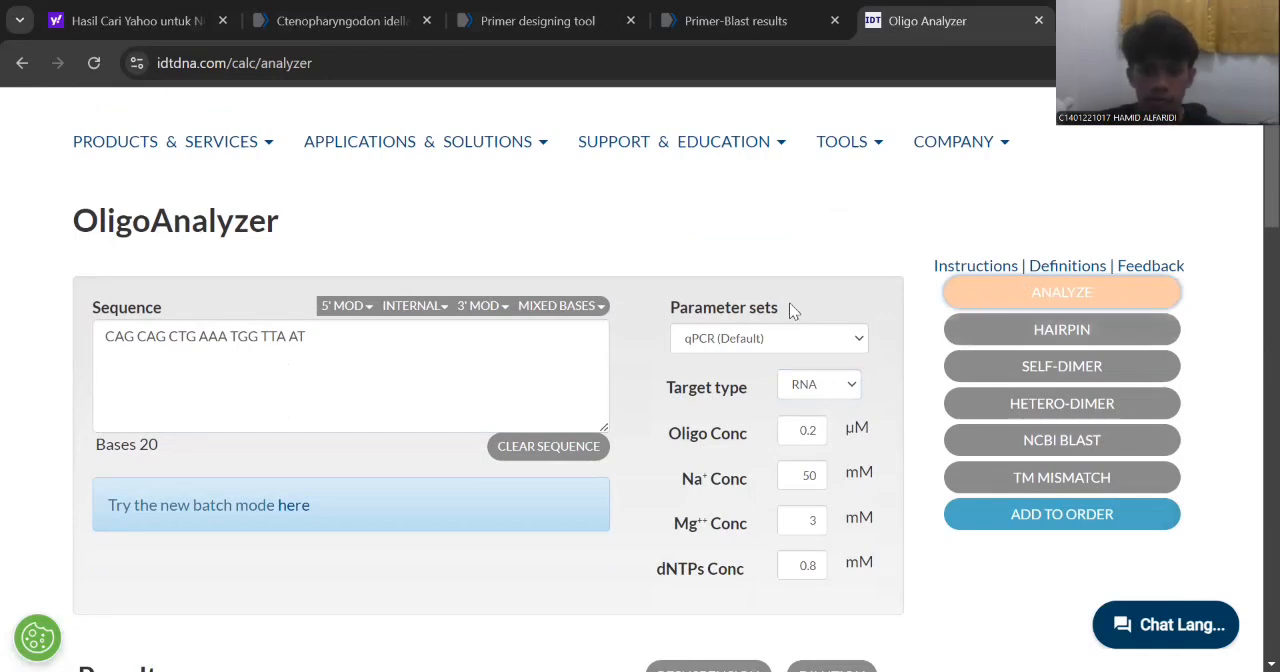
scroll(671, 391, "down", 4)
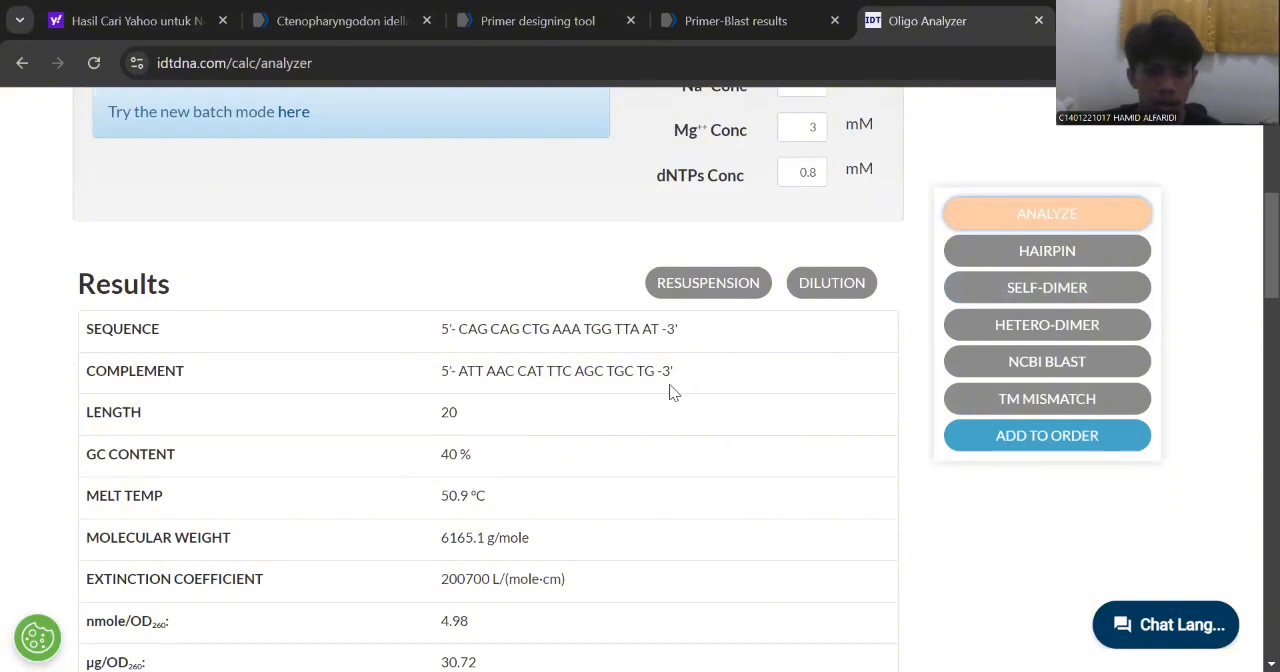
scroll(671, 391, "down", 1)
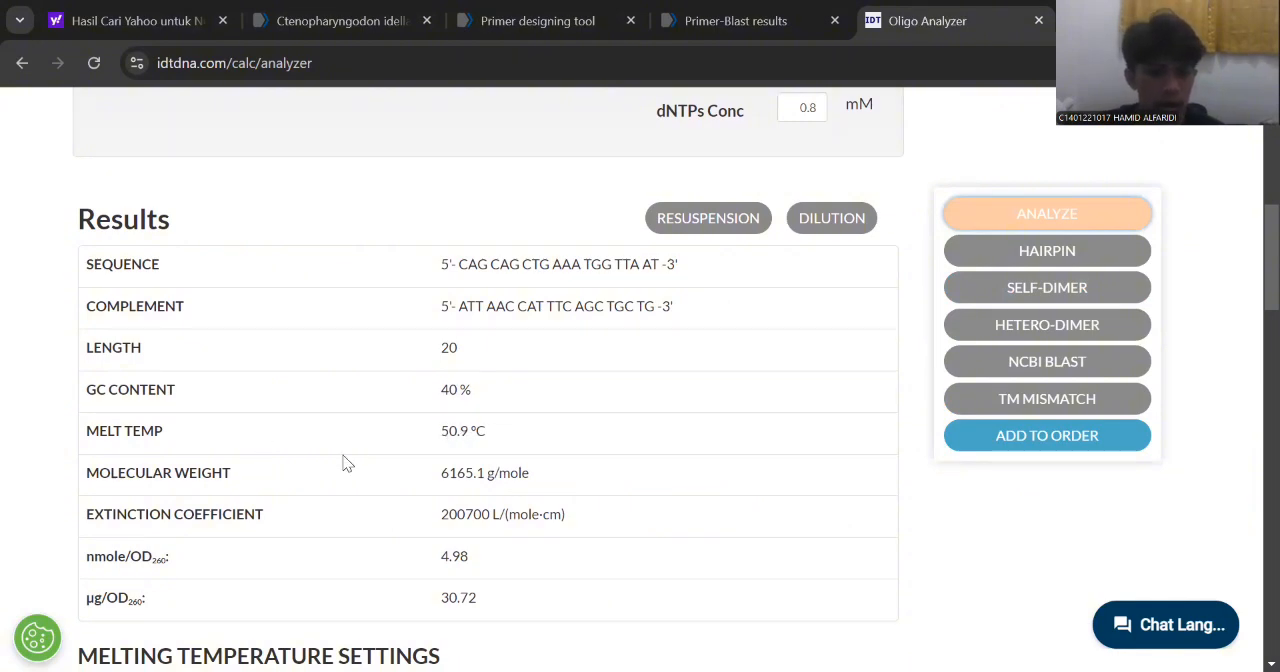
scroll(343, 460, "down", 4)
scroll(343, 460, "down", 4)
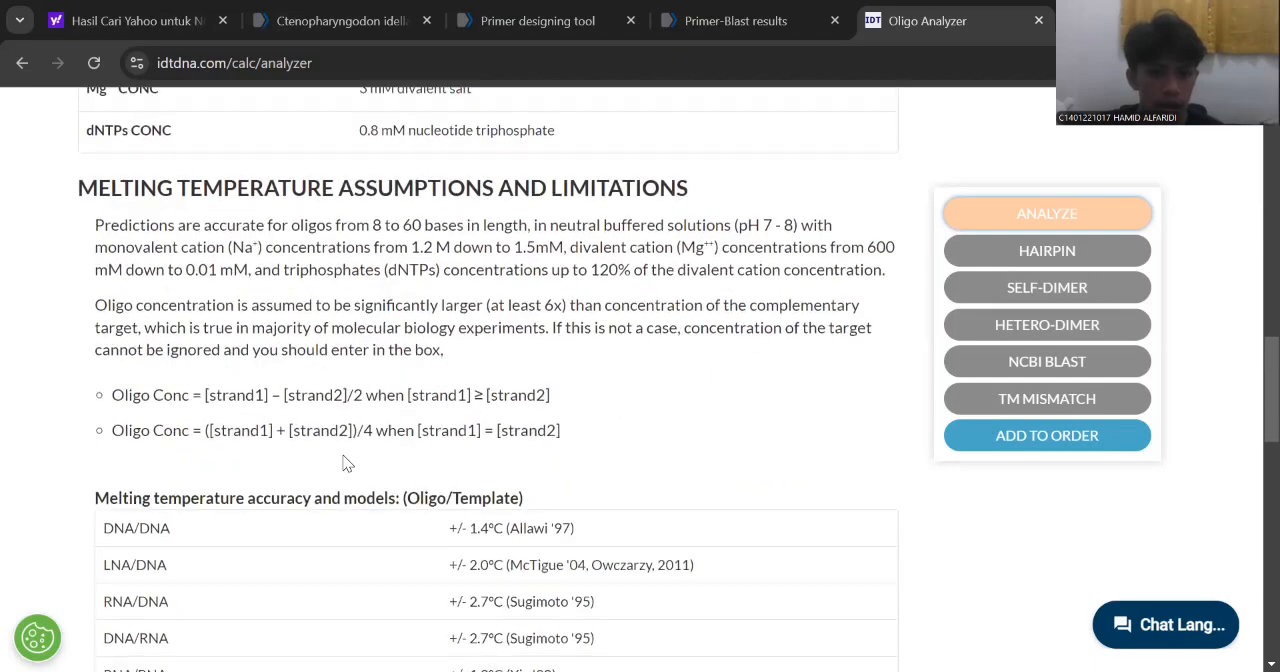
Run the hairpin analysis for the forward primer and review the predicted structures with their ΔG and Tm.
scroll(343, 457, "up", 13)
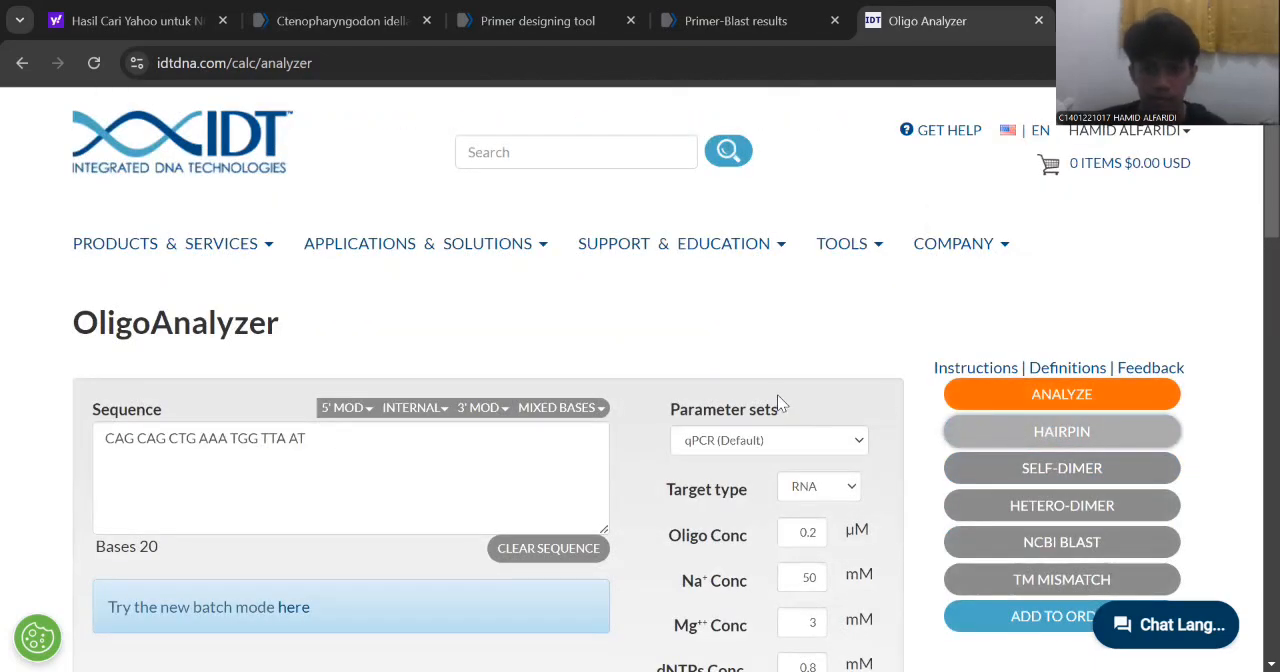
scroll(578, 373, "down", 5)
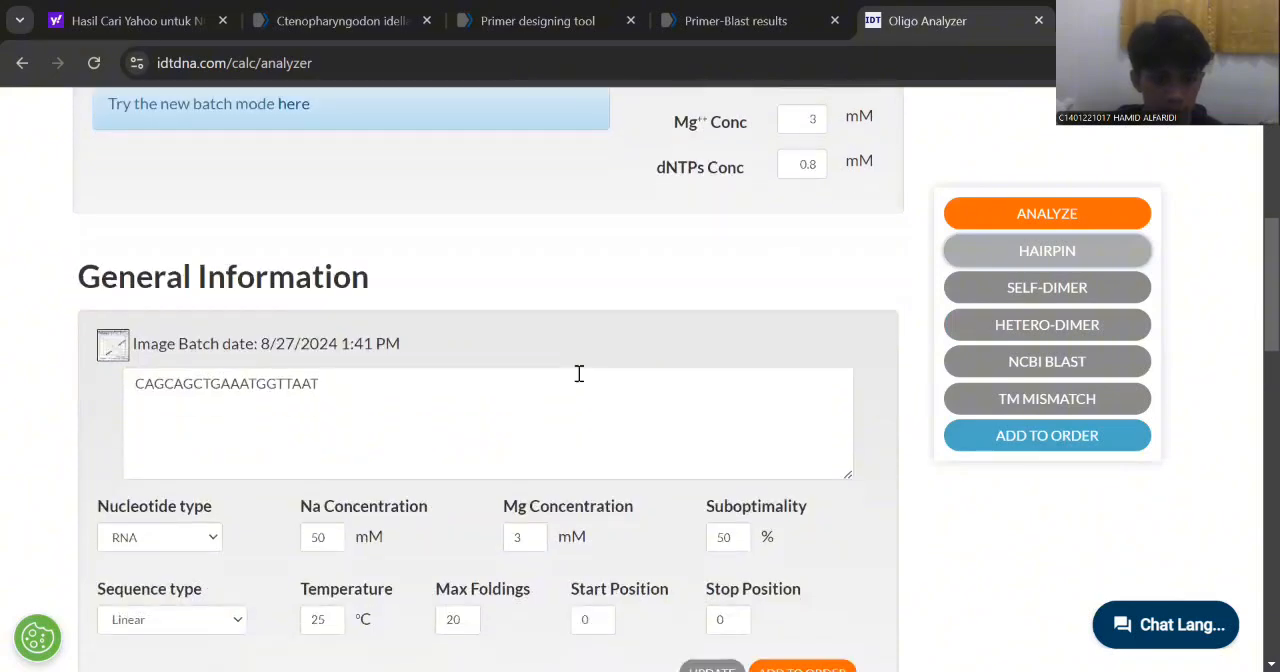
scroll(580, 370, "down", 2)
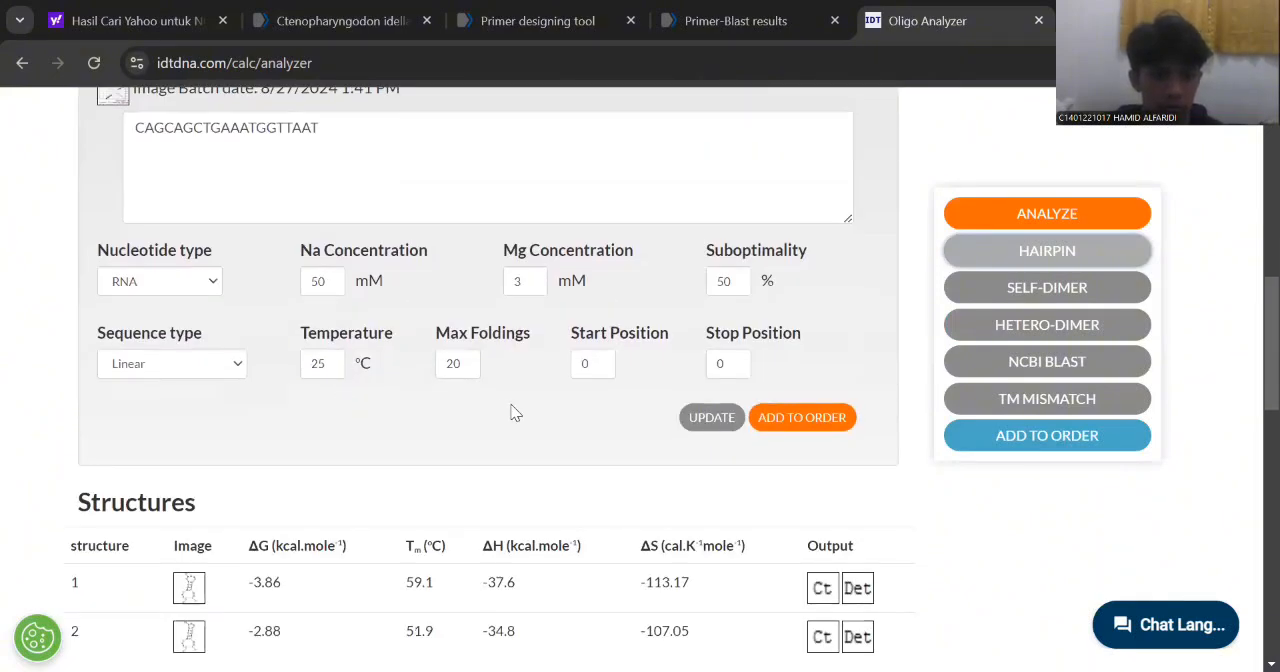
scroll(512, 414, "down", 2)
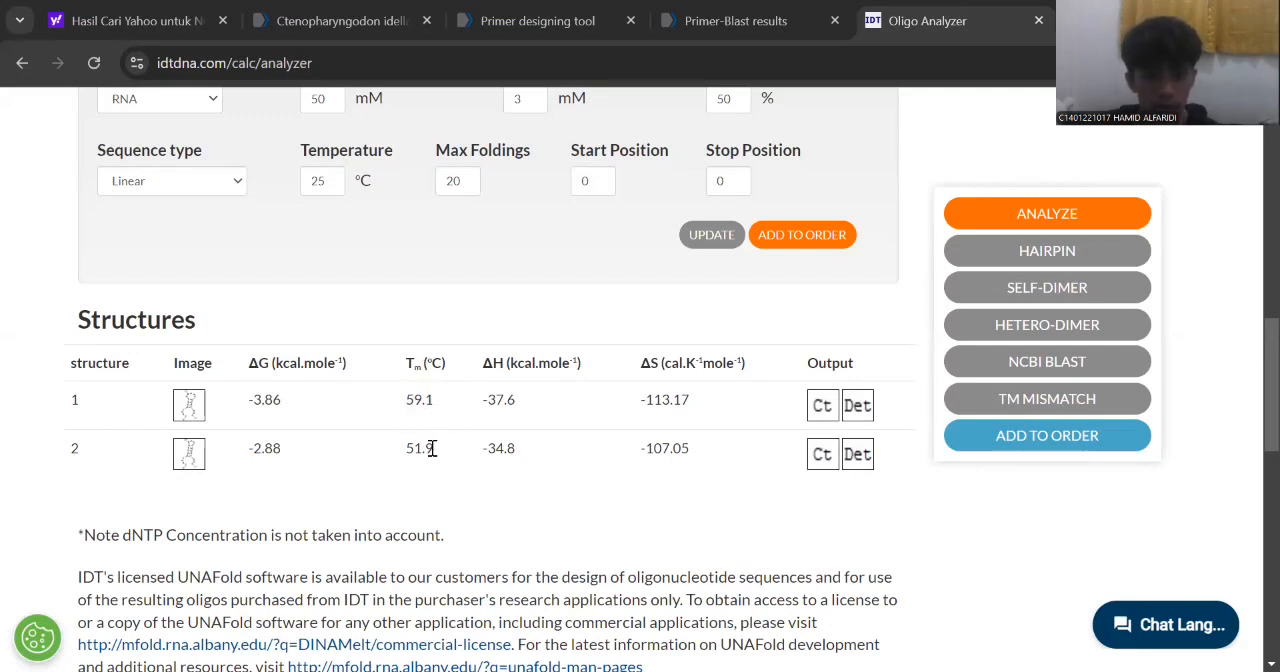
Run the self-dimer analysis for the forward primer and review the Delta G and base pairs of each dimer.
left_click(1013, 293)
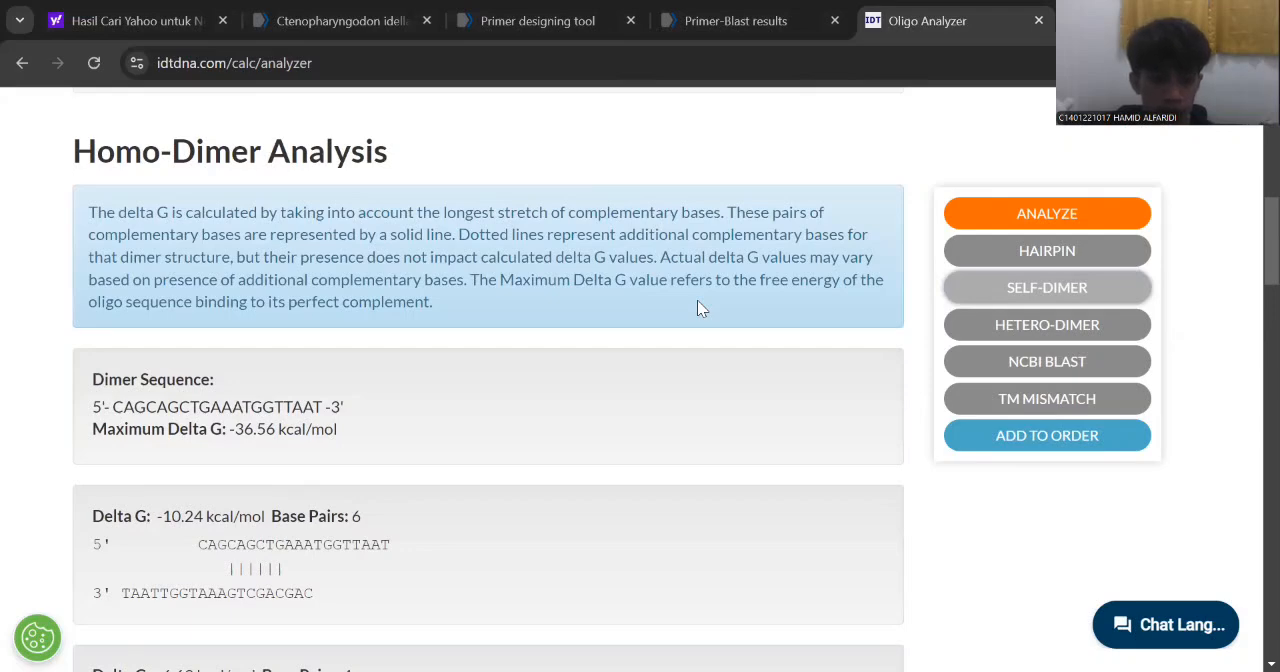
scroll(697, 308, "down", 7)
scroll(699, 309, "down", 6)
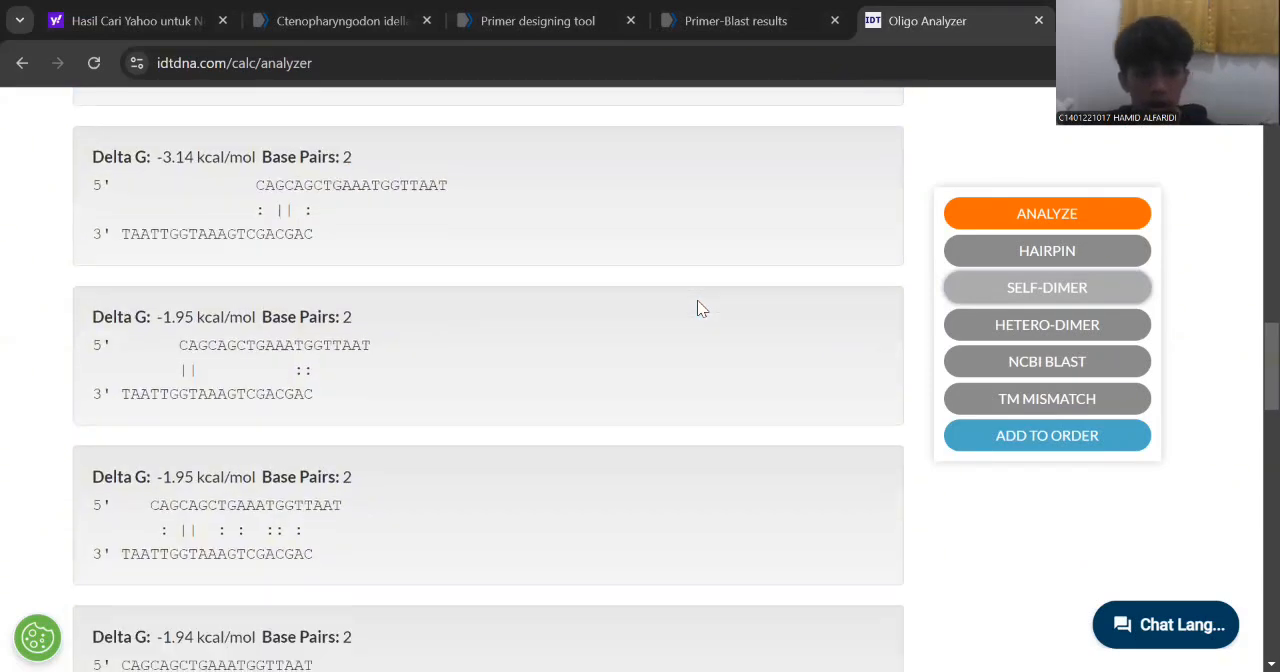
scroll(699, 309, "down", 4)
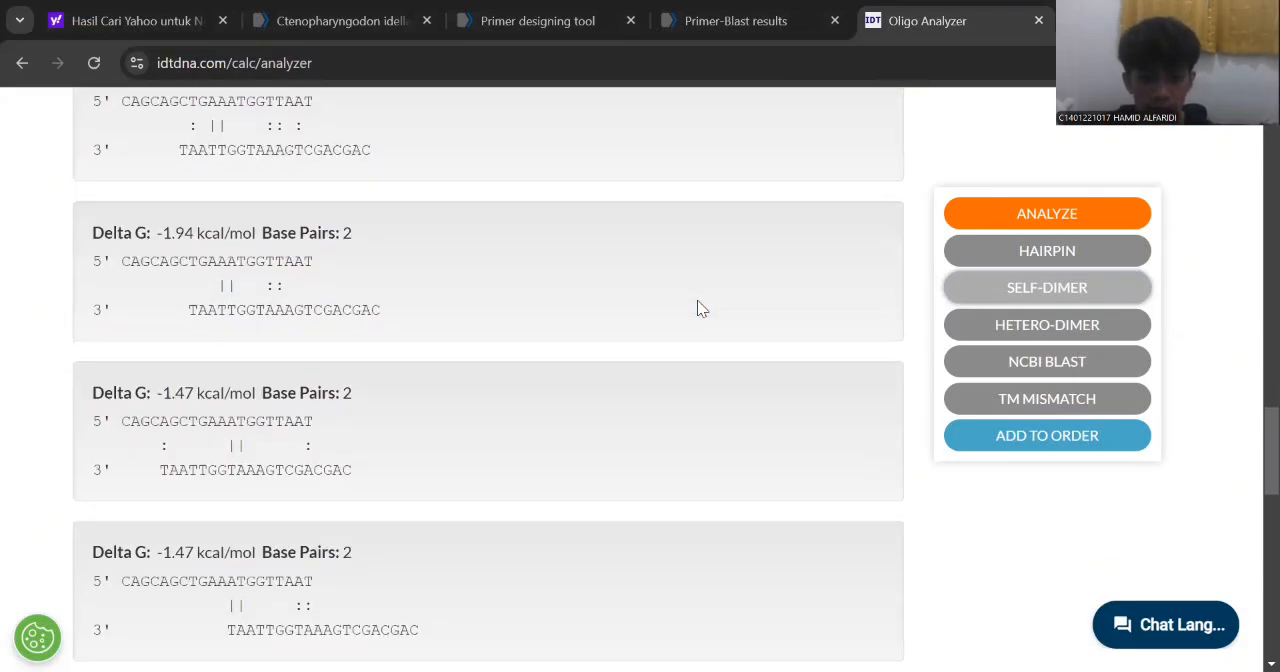
scroll(697, 308, "down", 3)
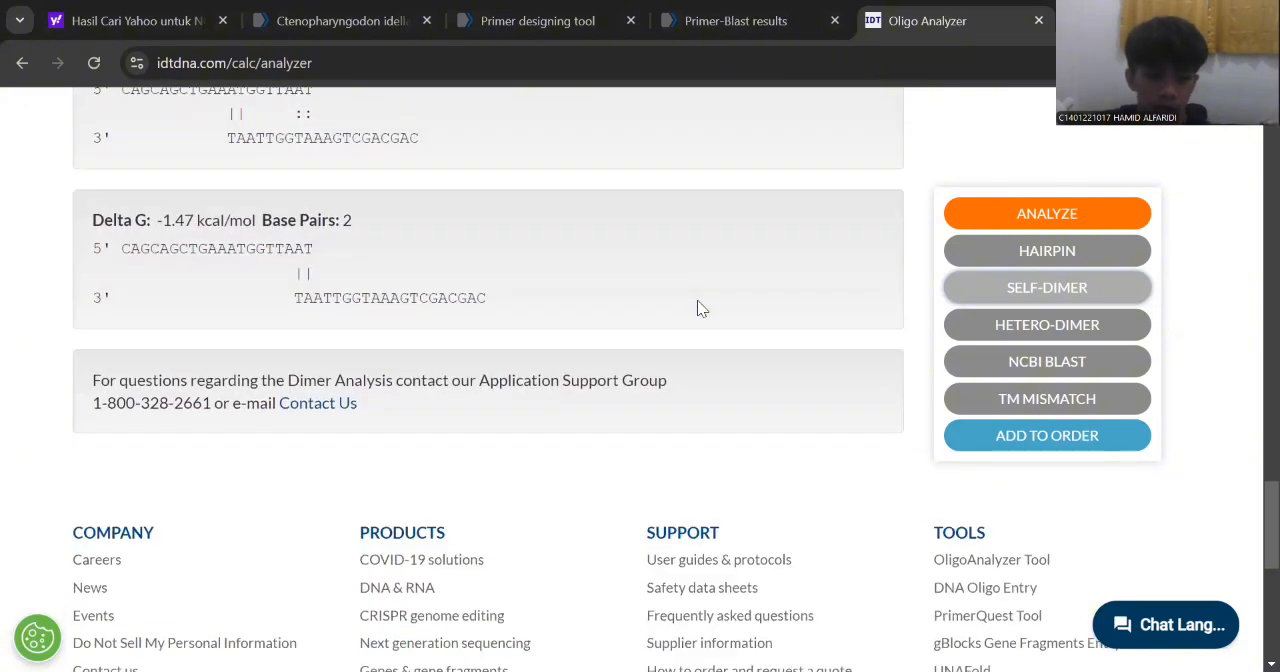
Calculate a hetero-dimer analysis of the forward primer with the reverse primer CACCACTCCATTCTCAAAAA as the secondary sequence.
scroll(700, 308, "up", 20)
scroll(699, 309, "up", 2)
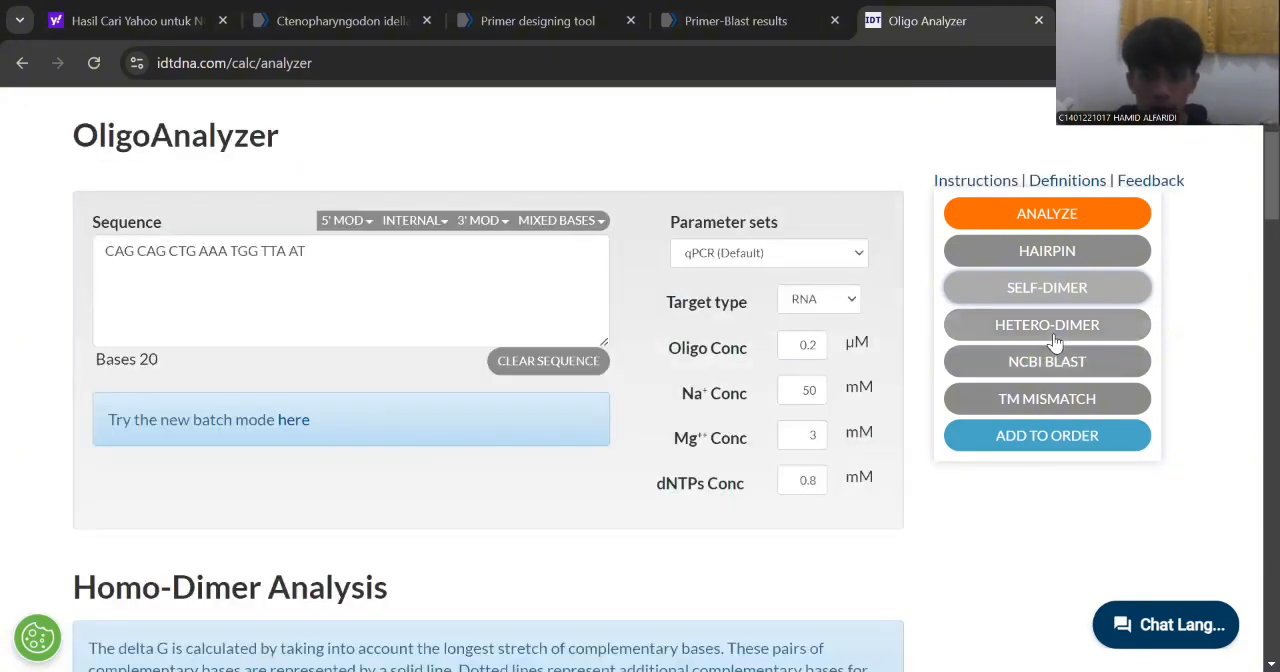
left_click(1047, 324)
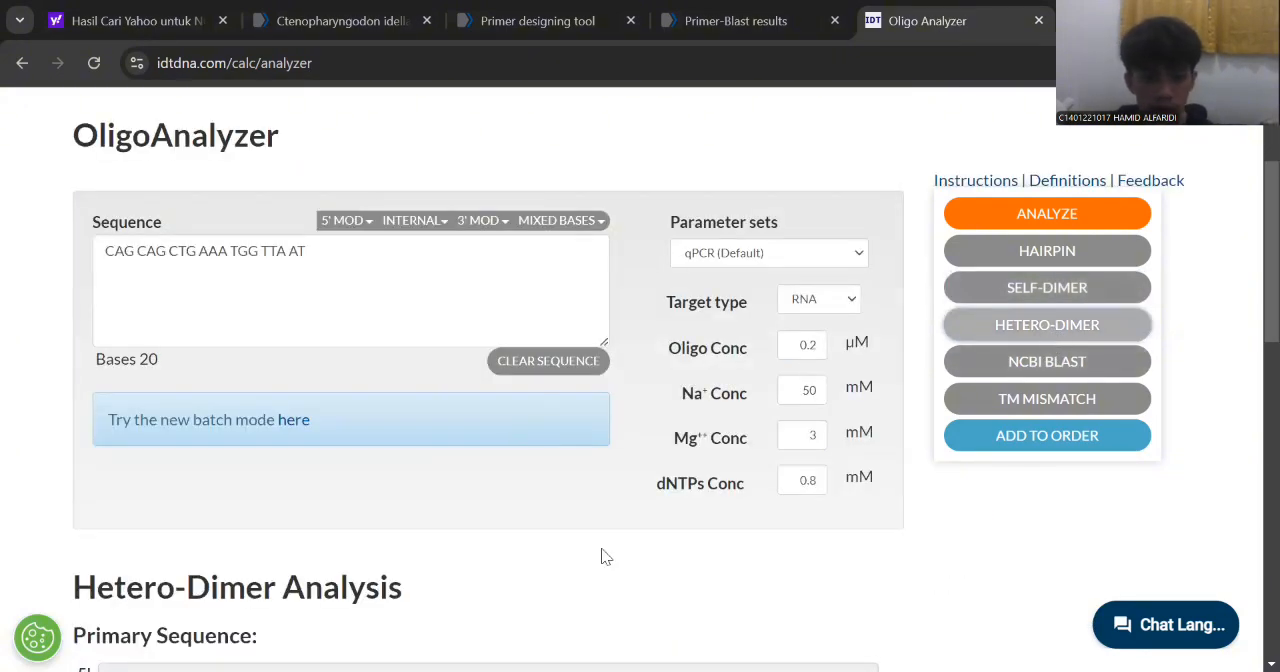
scroll(600, 553, "down", 5)
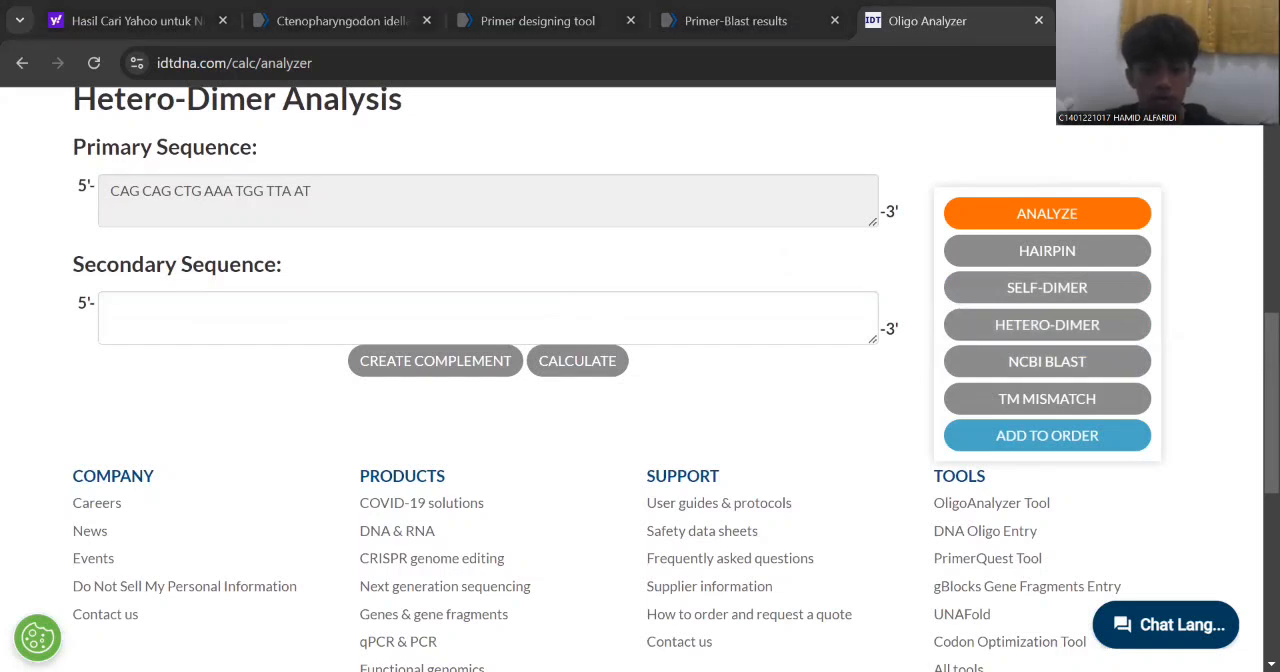
left_click(251, 311)
type("CACCACTCCATTCTCAAAA")
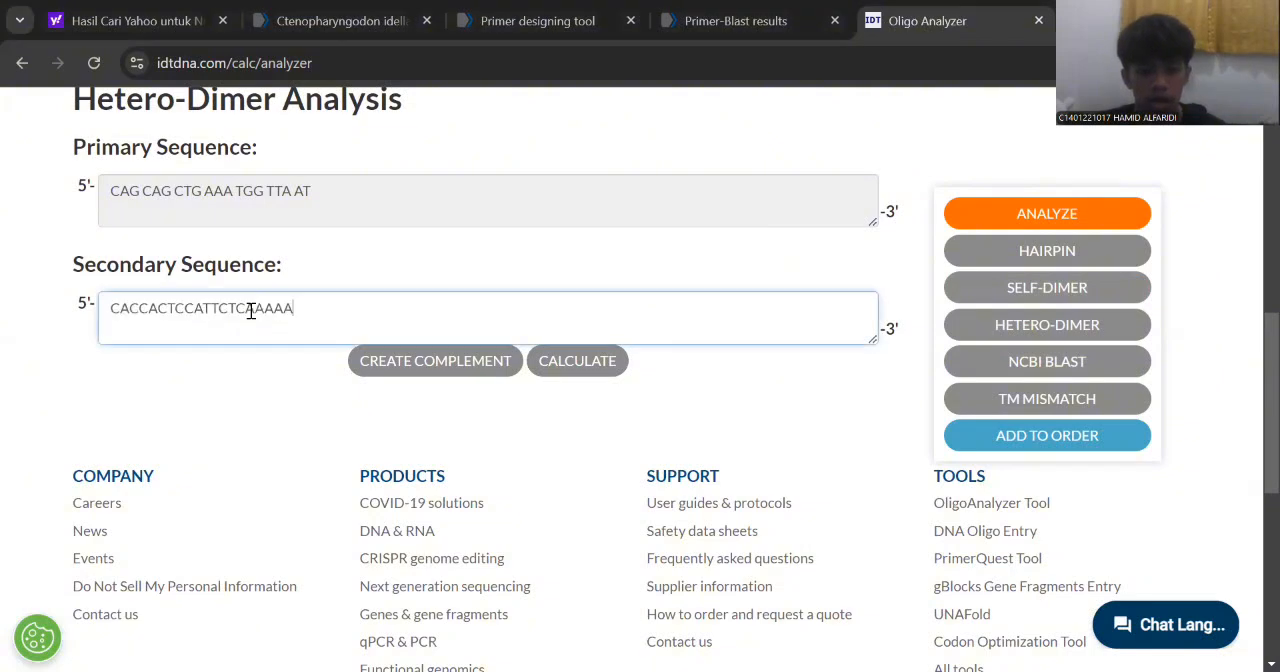
left_click(600, 361)
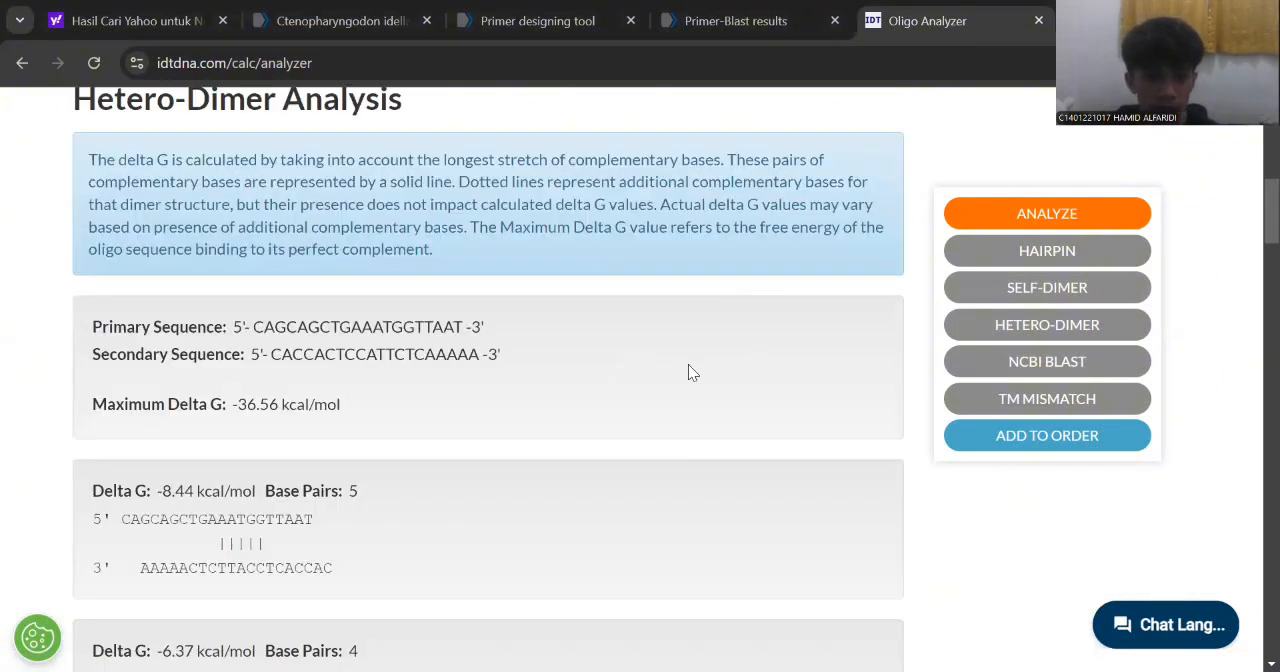
Examine the hetero-dimer results for the Delta G and base pairs of each primer pairing.
scroll(688, 372, "down", 3)
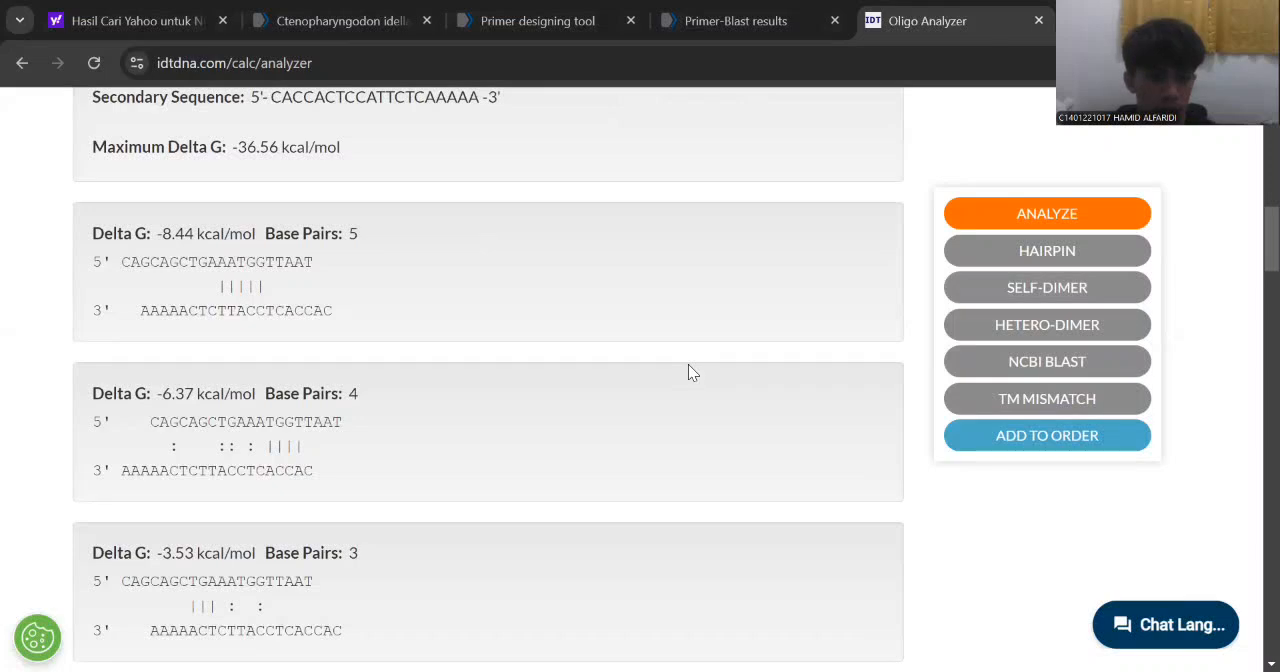
scroll(688, 372, "down", 10)
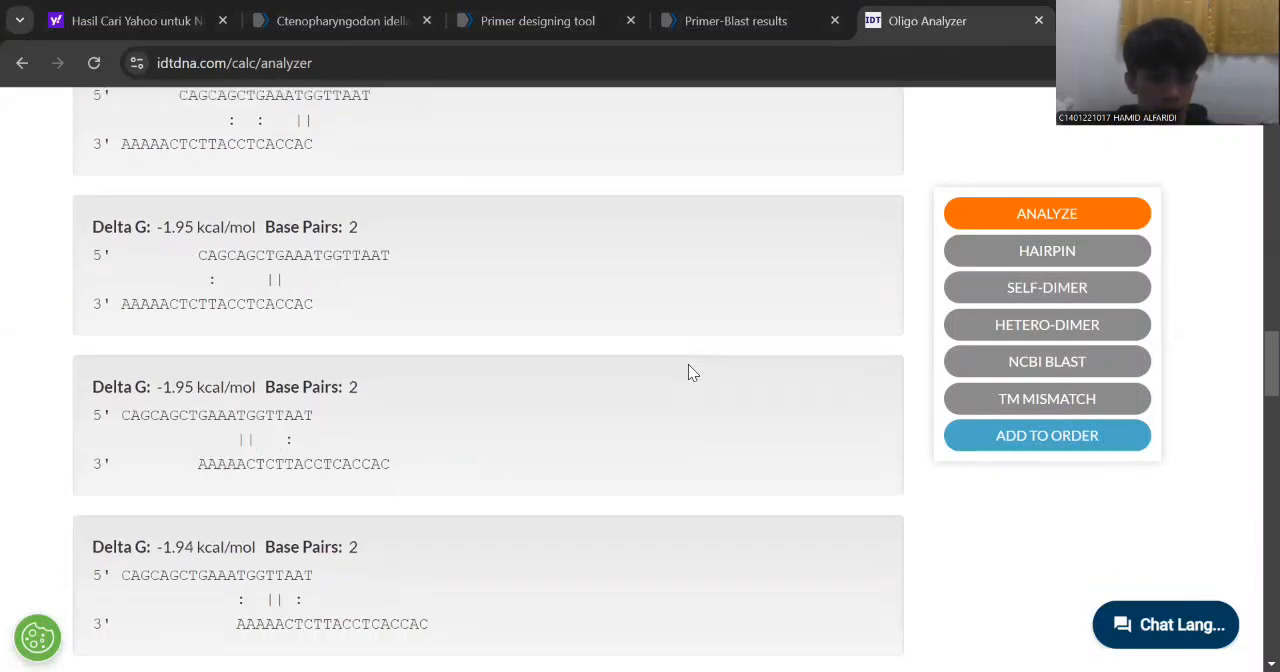
scroll(688, 372, "down", 10)
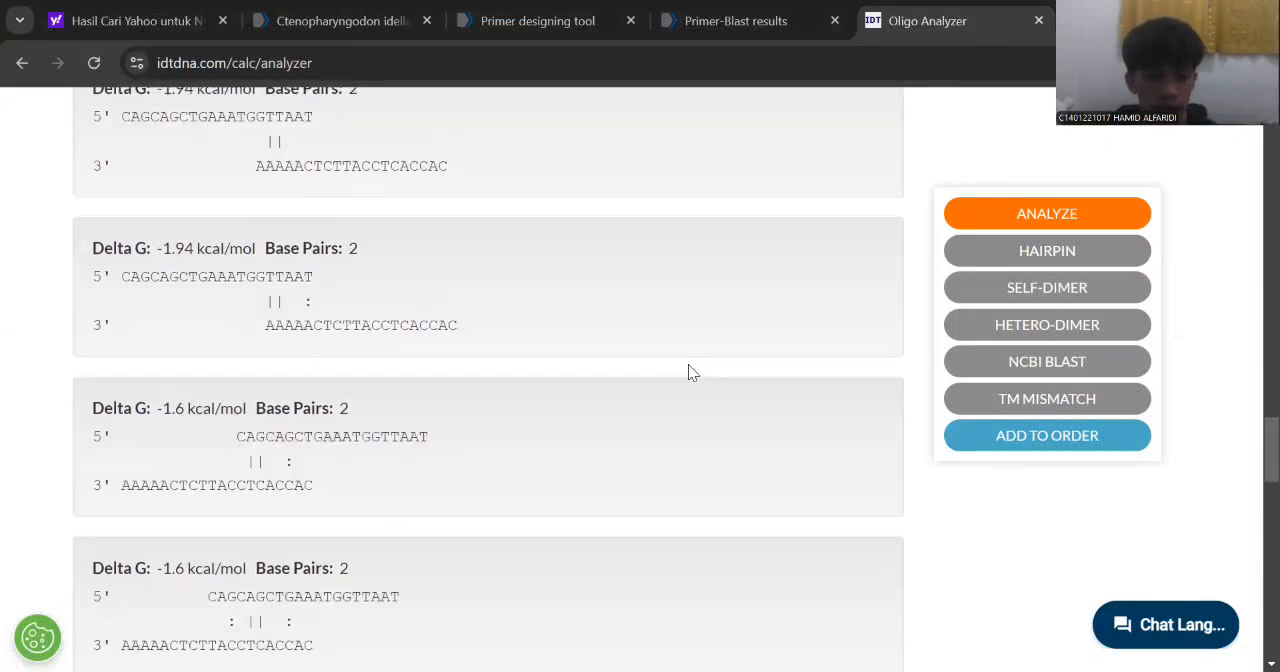
scroll(688, 372, "down", 10)
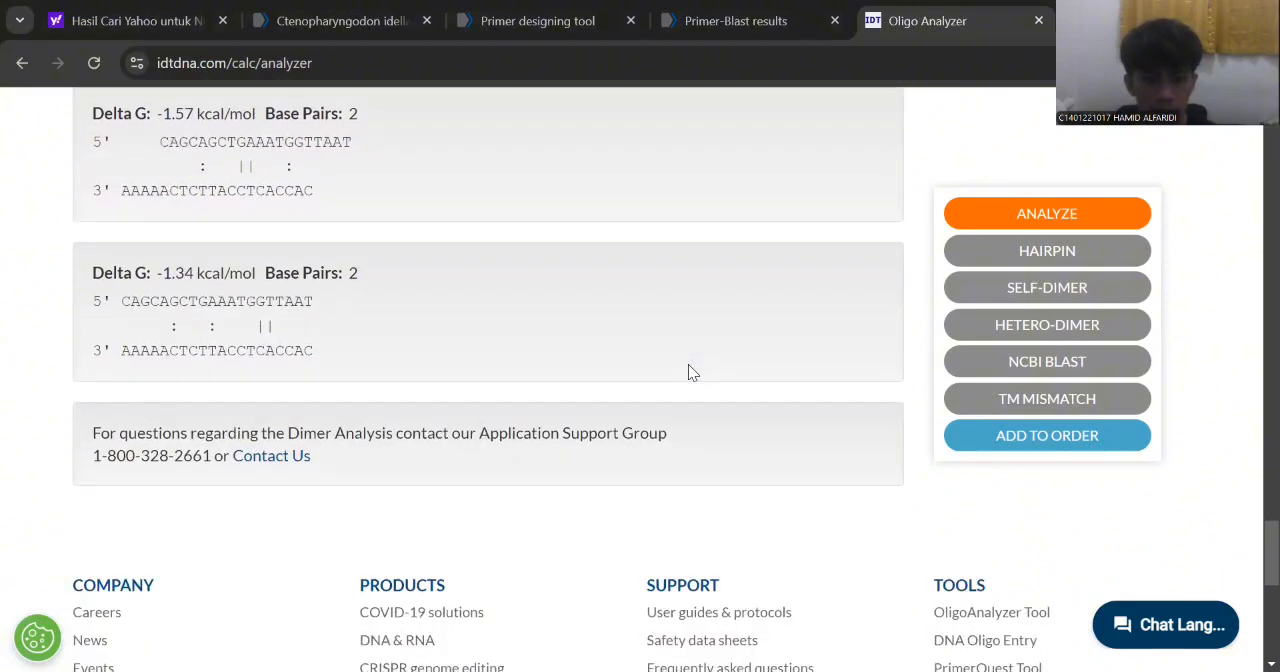
scroll(688, 372, "up", 20)
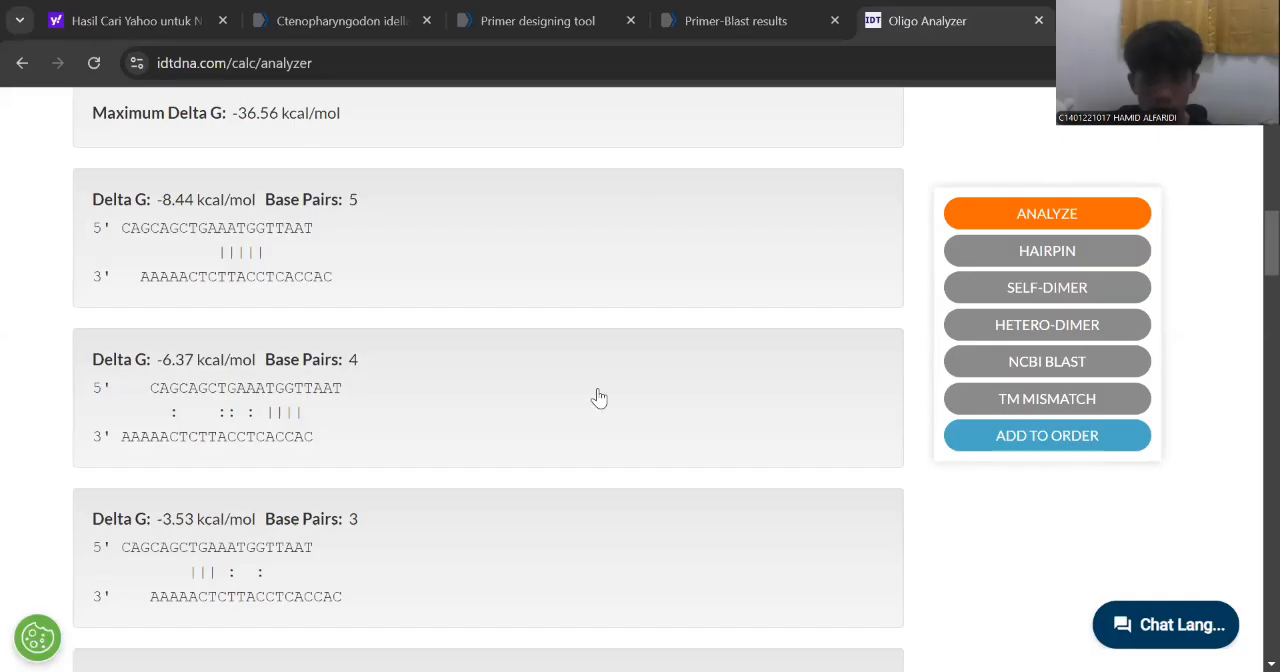
scroll(640, 229, "up", 3)
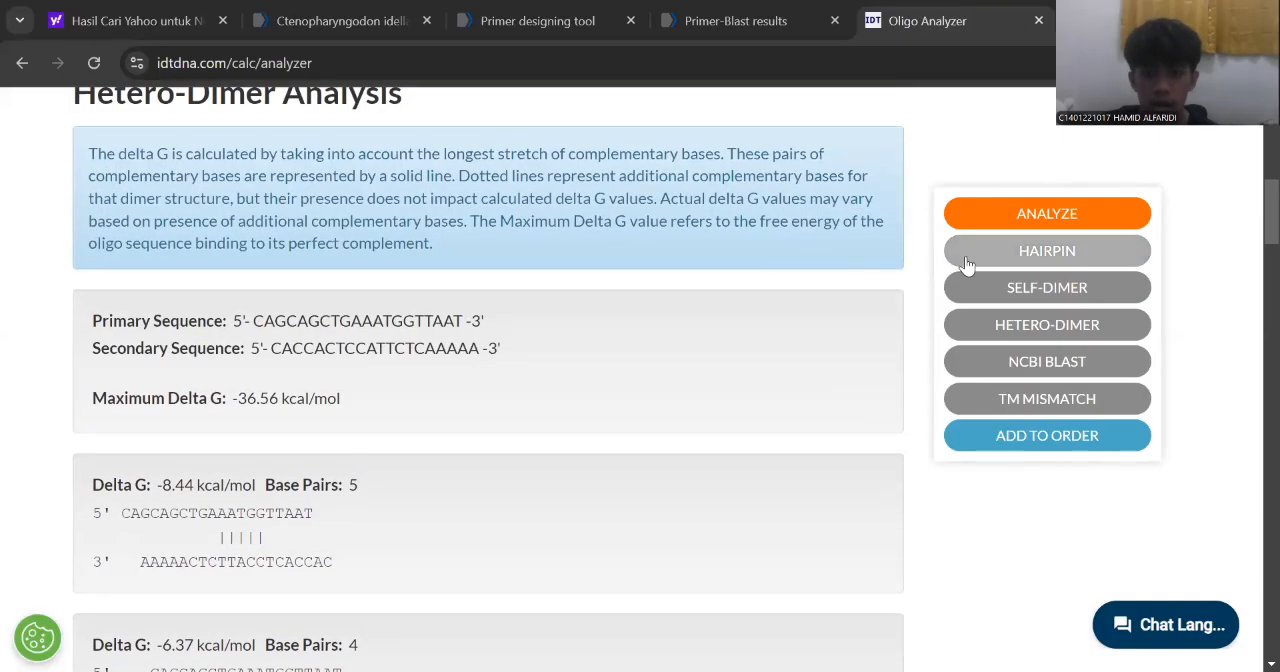
scroll(571, 203, "up", 3)
scroll(574, 205, "up", 4)
scroll(574, 205, "down", 3)
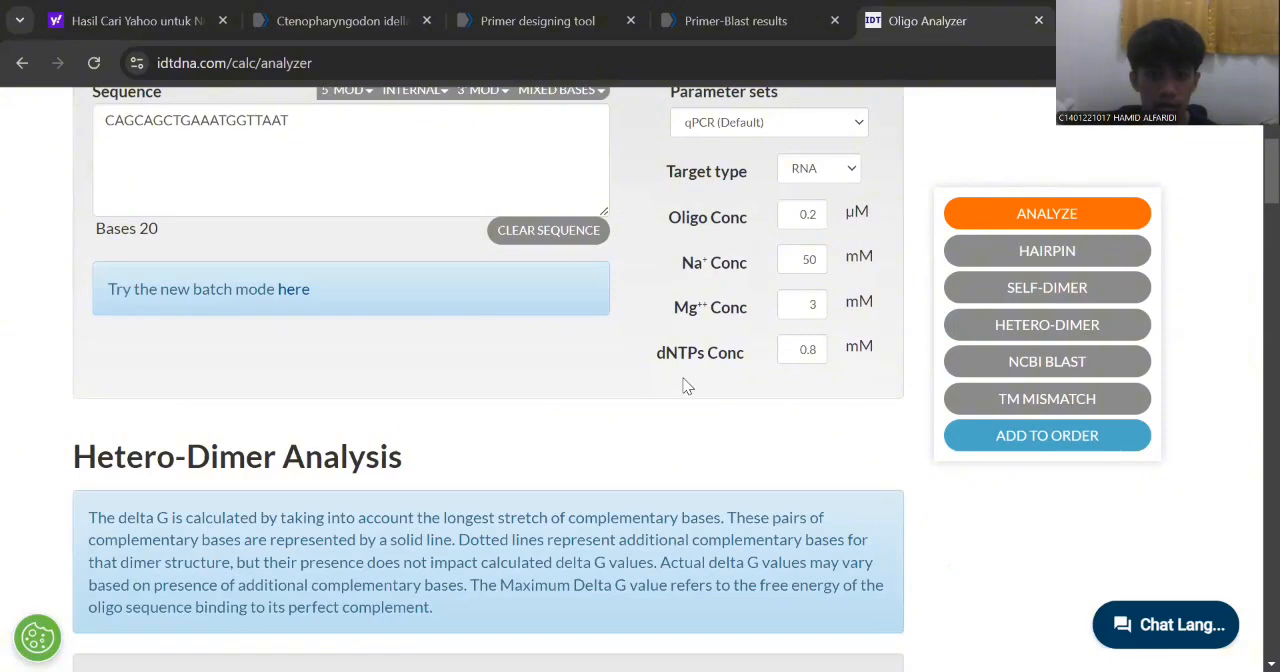
scroll(680, 480, "down", 1)
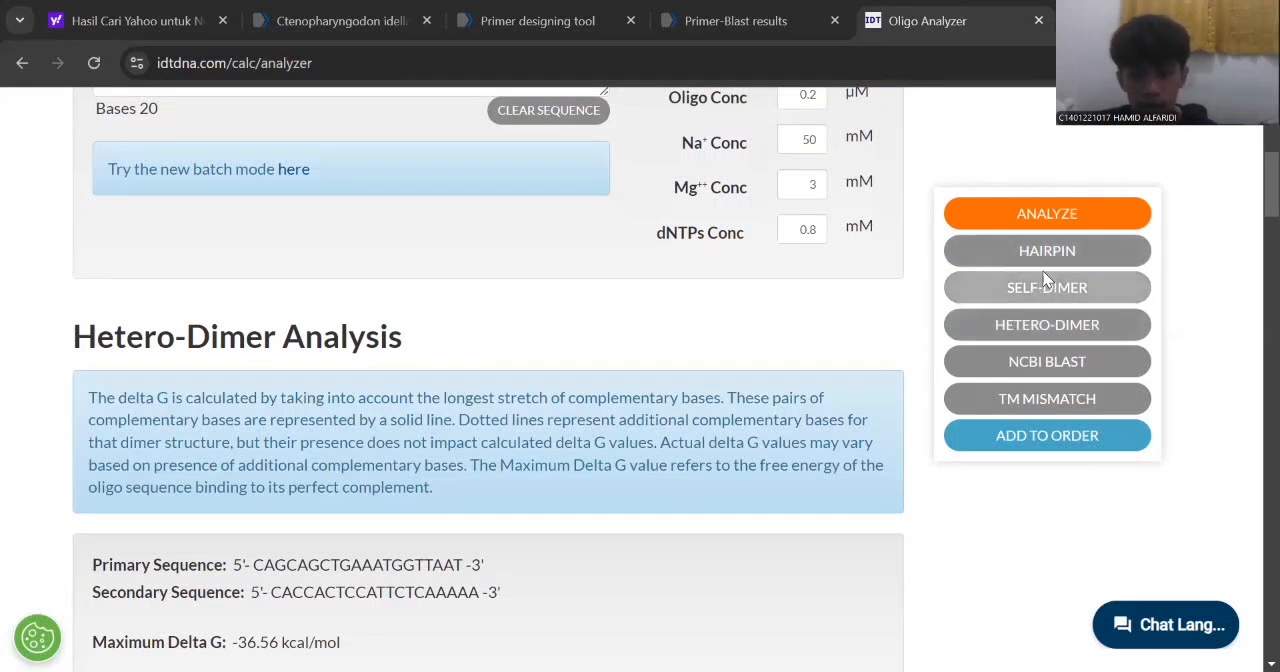
Switch to the Primer-BLAST results and examine the primer pair's Tm, GC%, self complementarity and products on the target templates.
left_click(777, 24)
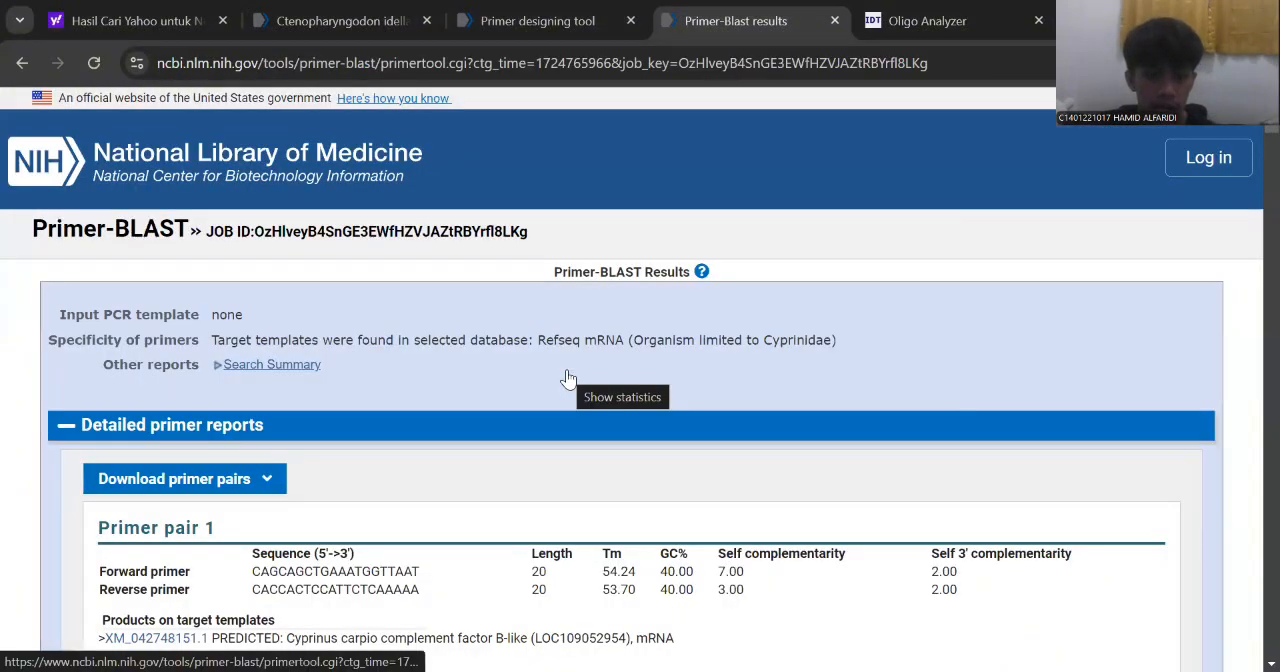
scroll(568, 378, "down", 2)
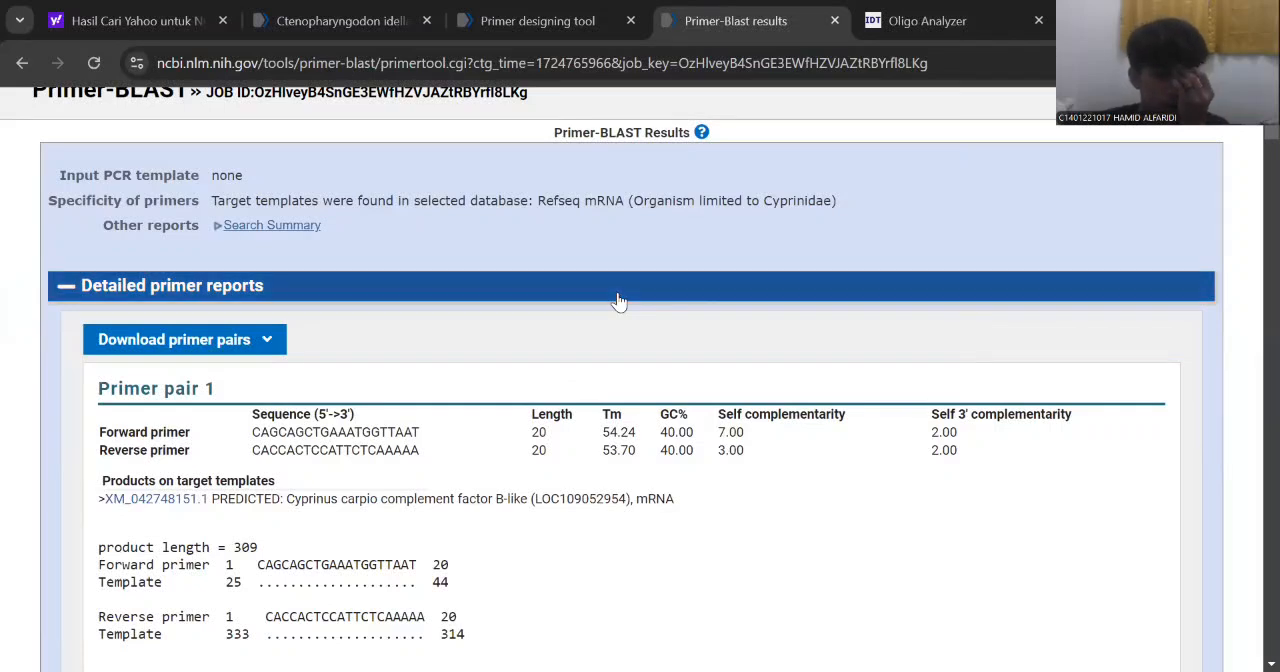
scroll(618, 300, "down", 1)
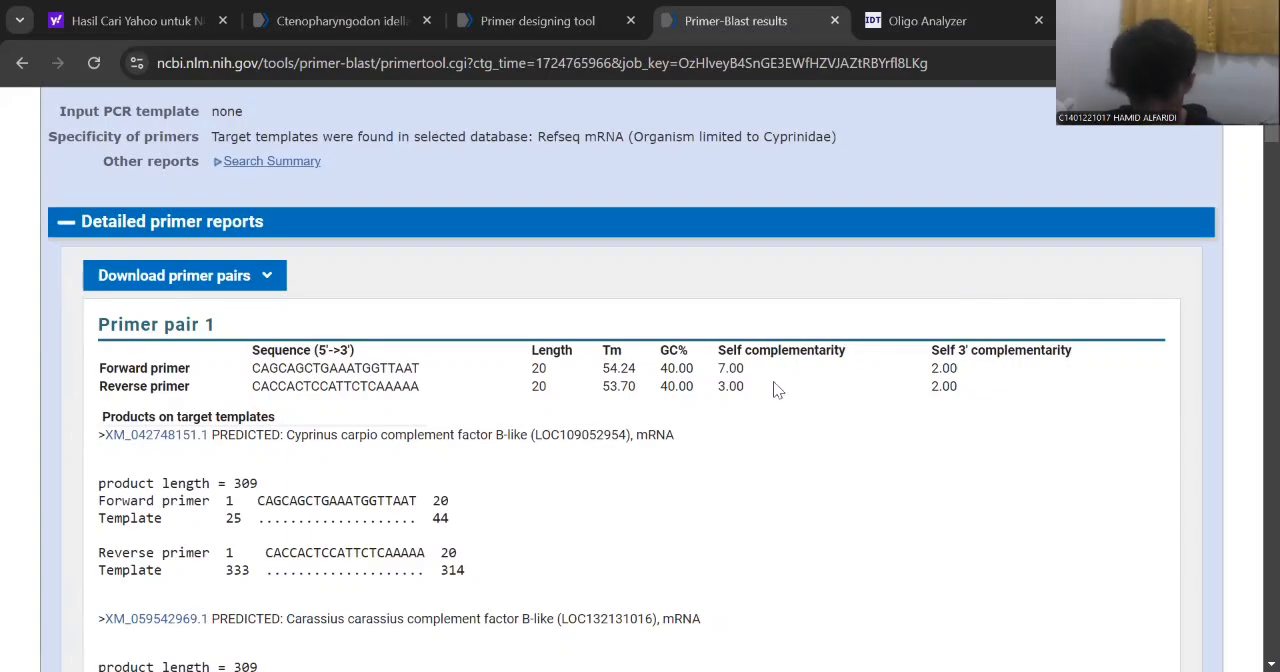
scroll(383, 520, "down", 2)
scroll(383, 520, "down", 4)
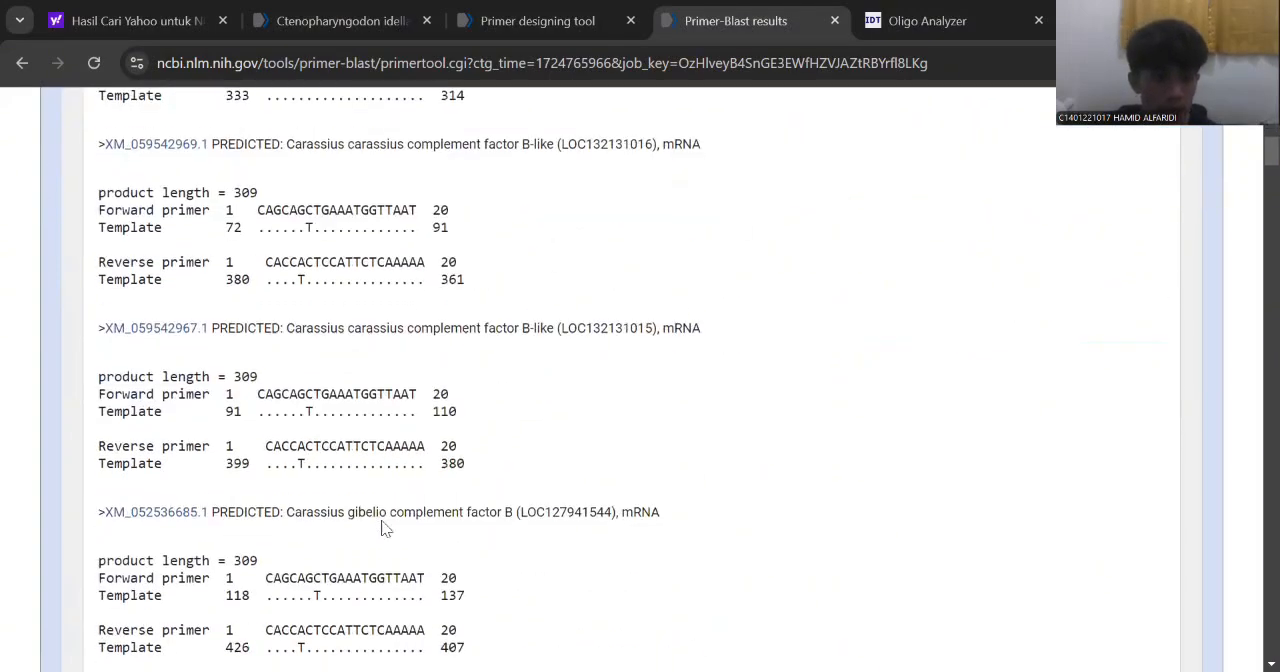
scroll(383, 520, "up", 3)
scroll(383, 520, "up", 1)
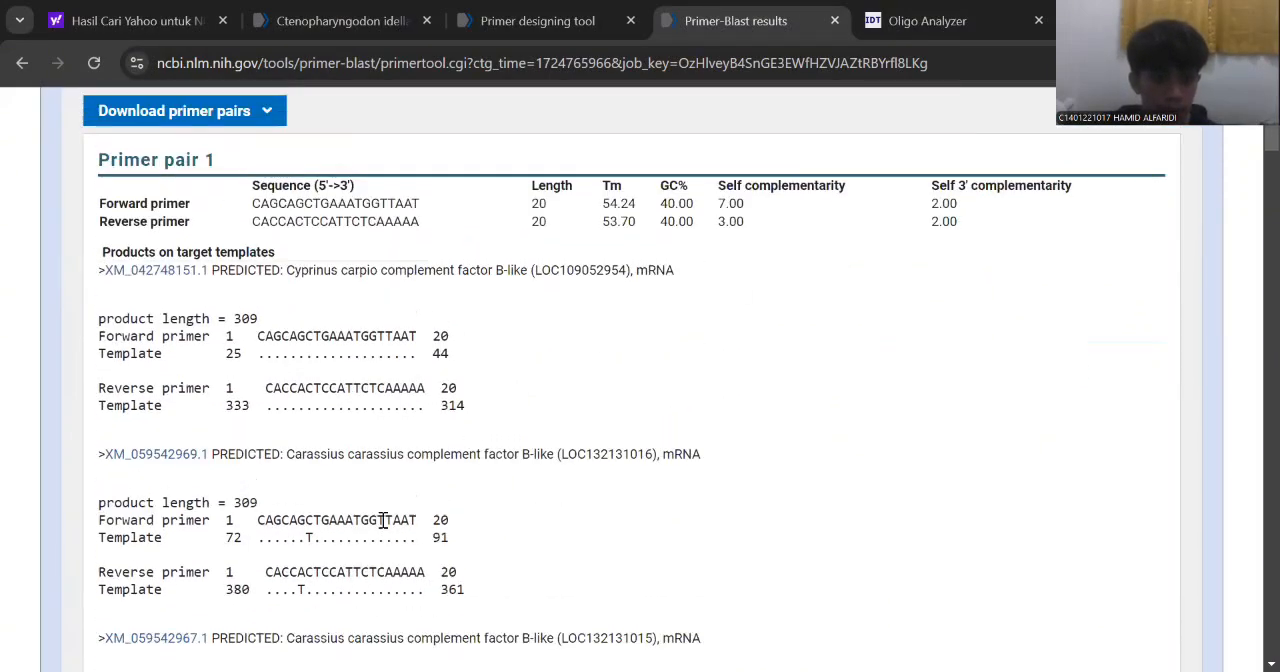
scroll(384, 520, "down", 7)
scroll(385, 528, "up", 6)
scroll(384, 528, "up", 5)
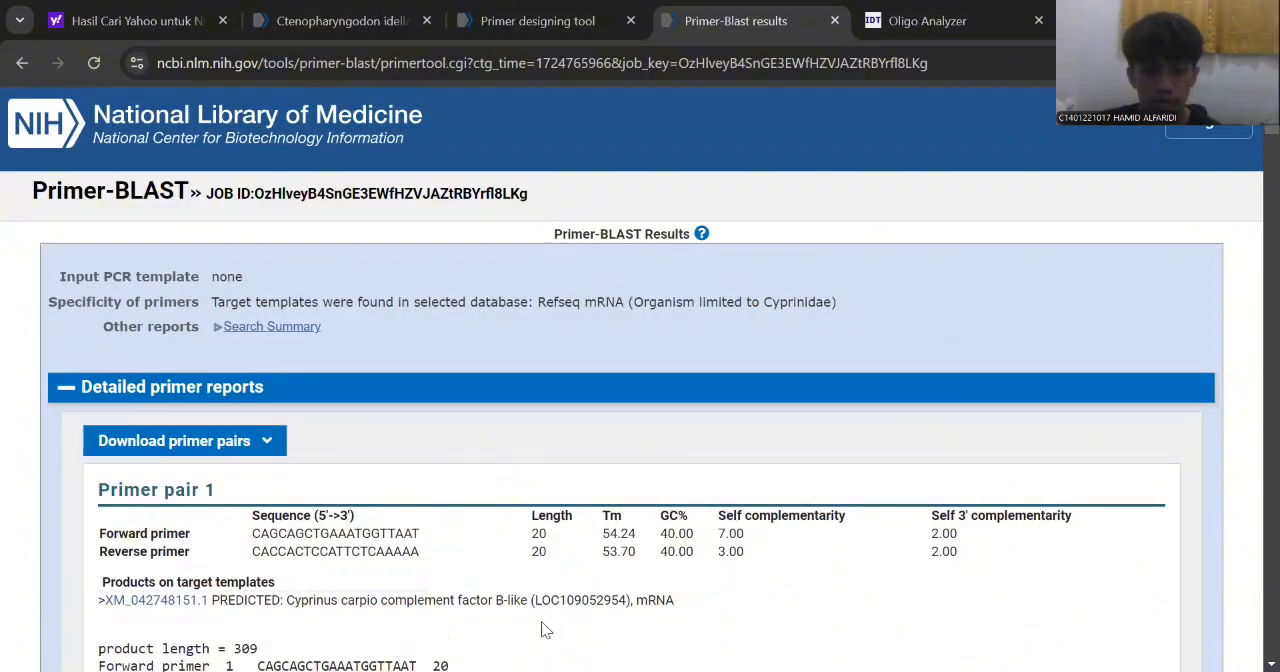
Switch to BioEdit and import the sequence alignment file "ikan mujair (2)" into the ikan mas alignment.
key("alt+Tab")
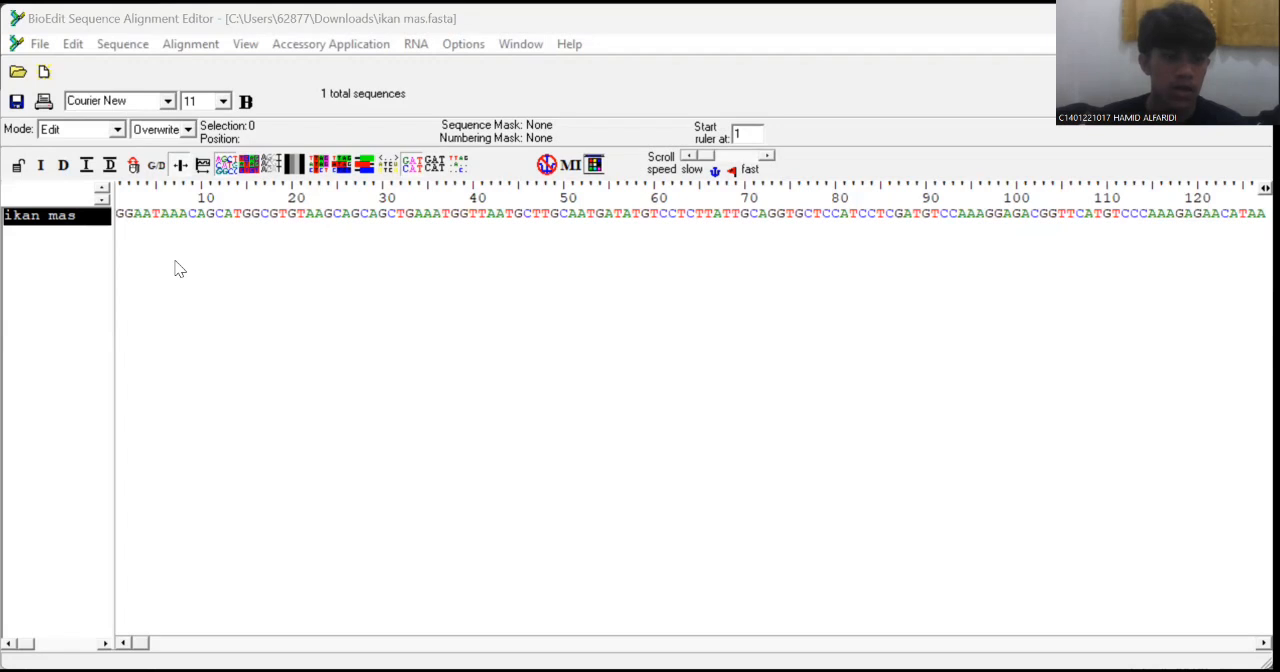
left_click(41, 46)
mouse_move(320, 286)
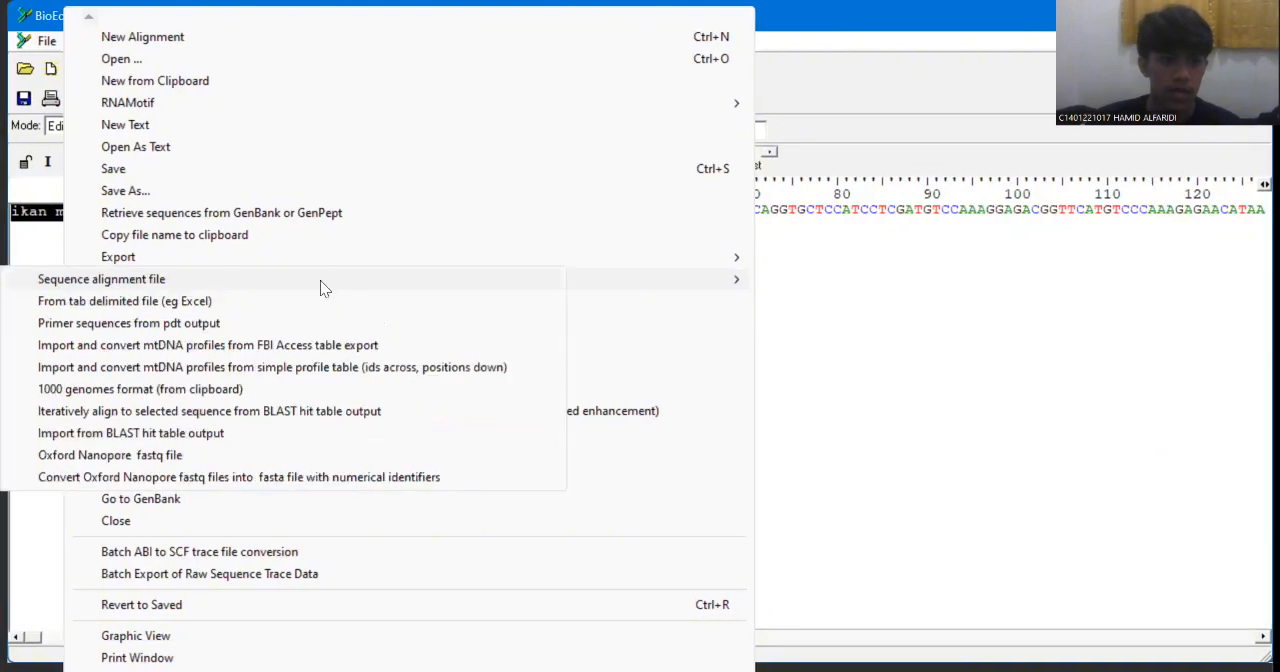
left_click(140, 281)
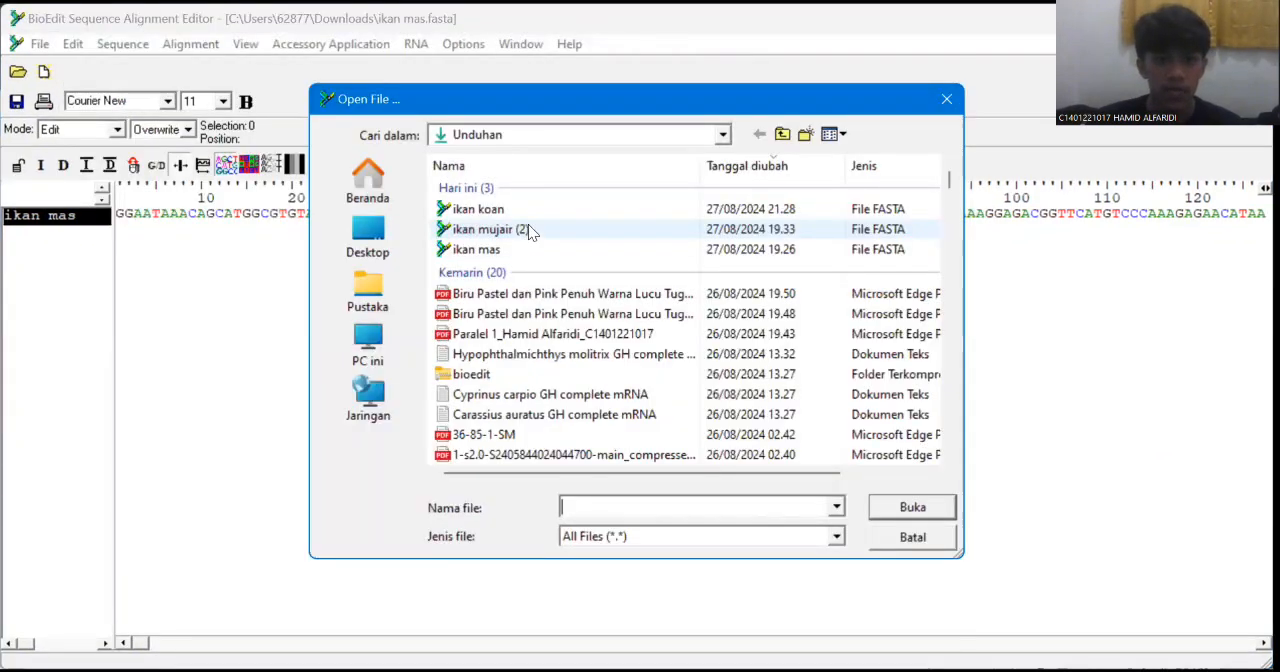
left_click(530, 230)
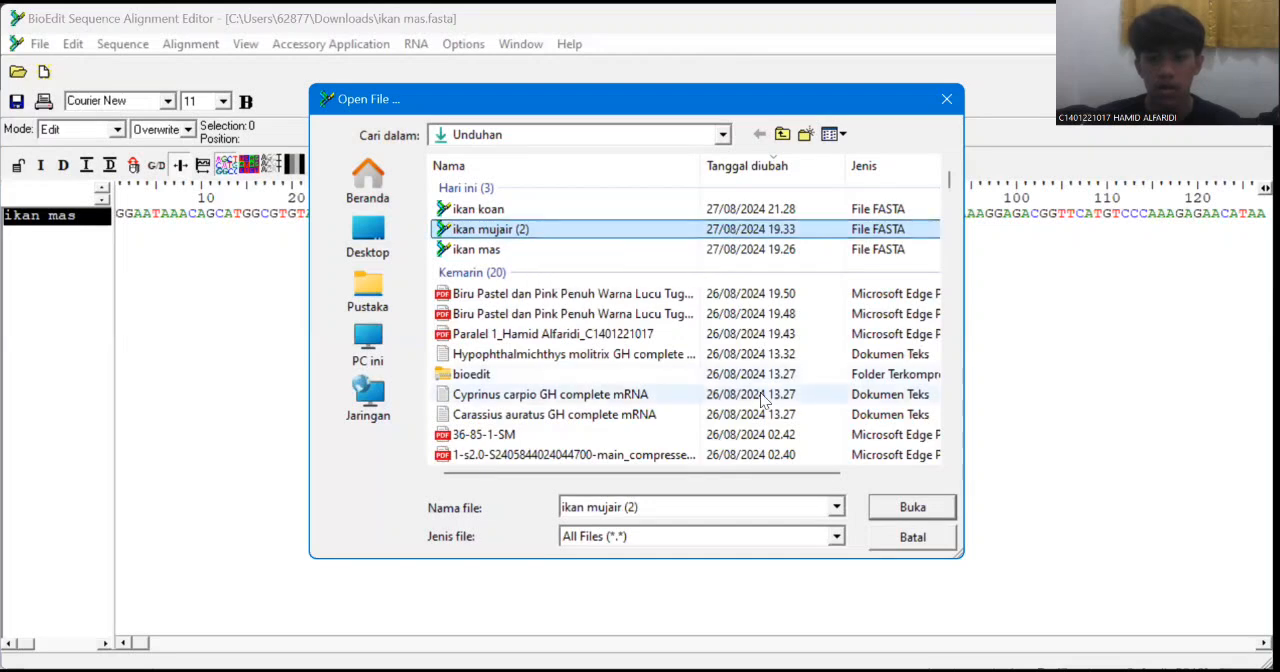
left_click(904, 508)
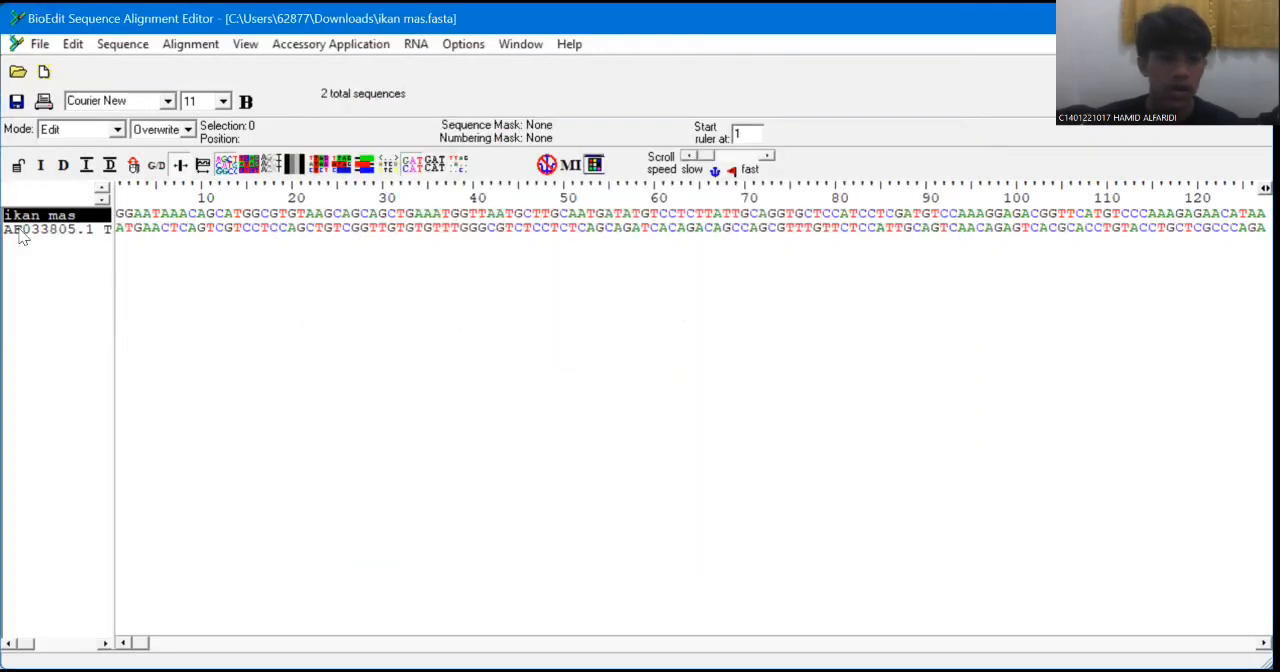
left_click(20, 232)
double_click(20, 232)
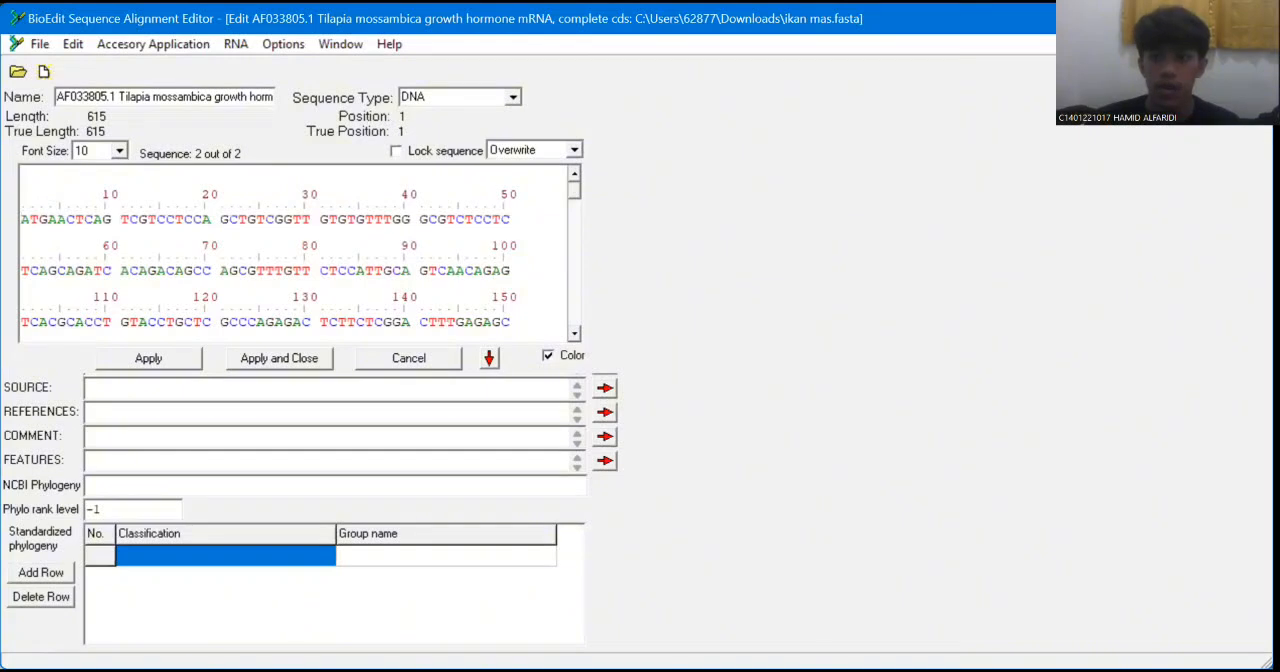
left_click(1264, 44)
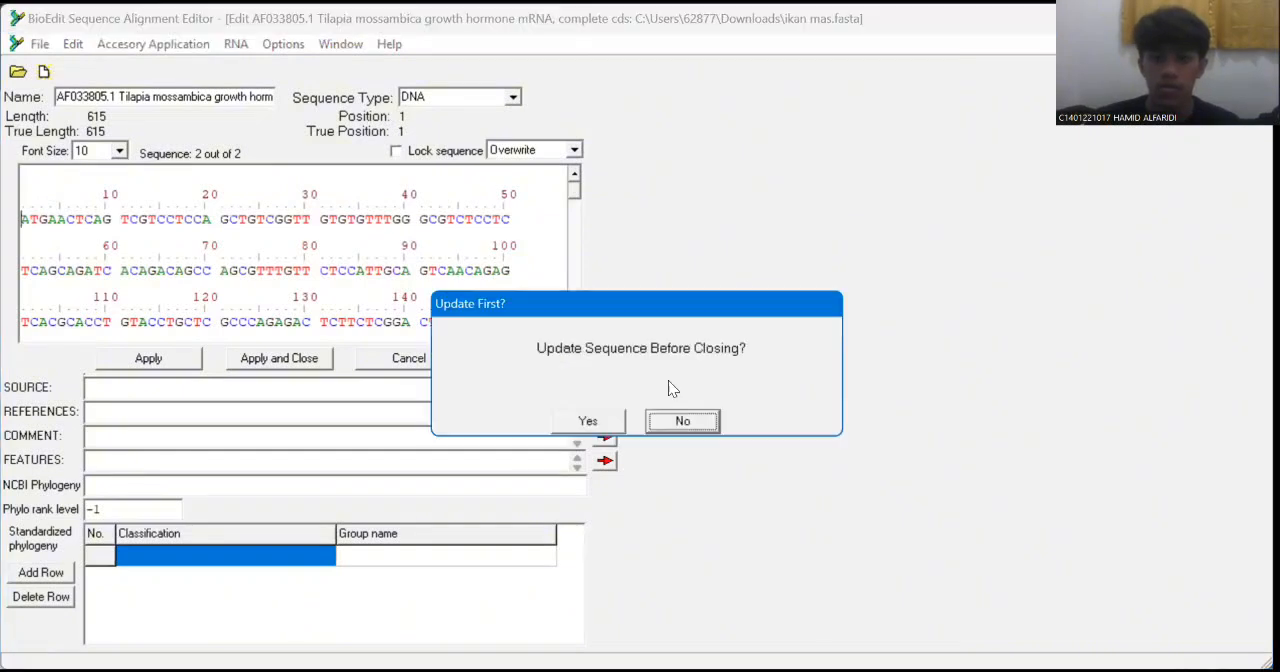
left_click(677, 421)
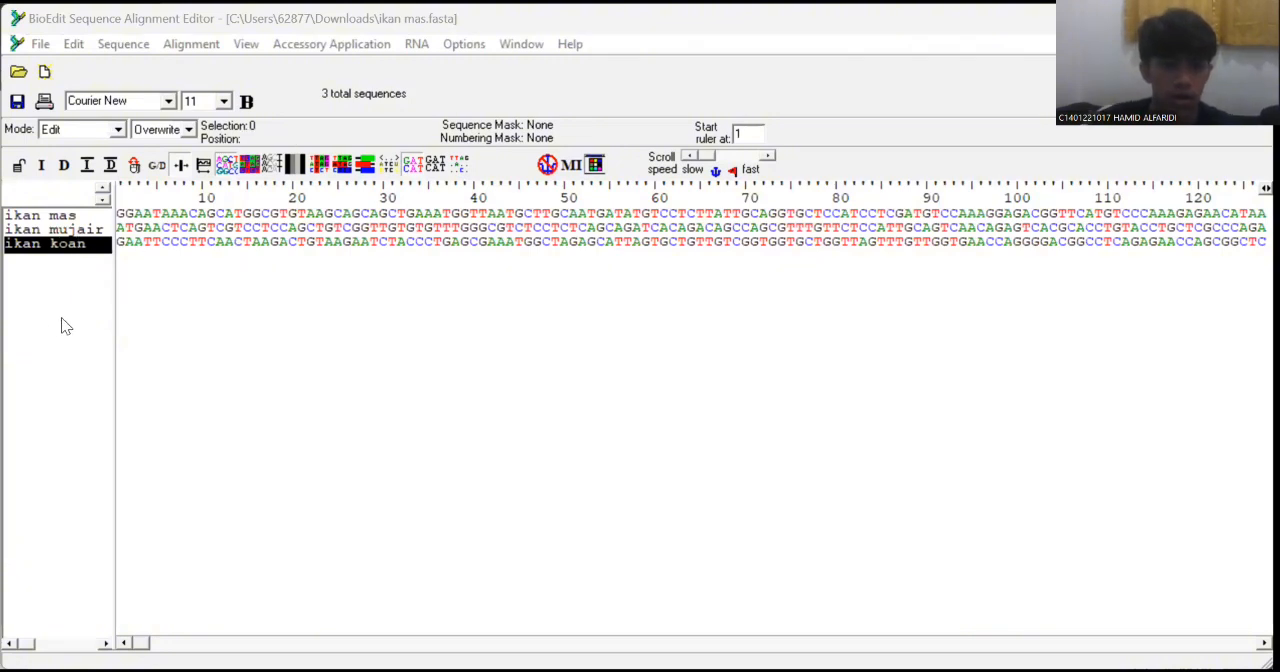
Select the ikan mas, ikan mujair and ikan koan sequences and run a ClustalW multiple alignment on them.
left_click(90, 230)
key("ctrl+a")
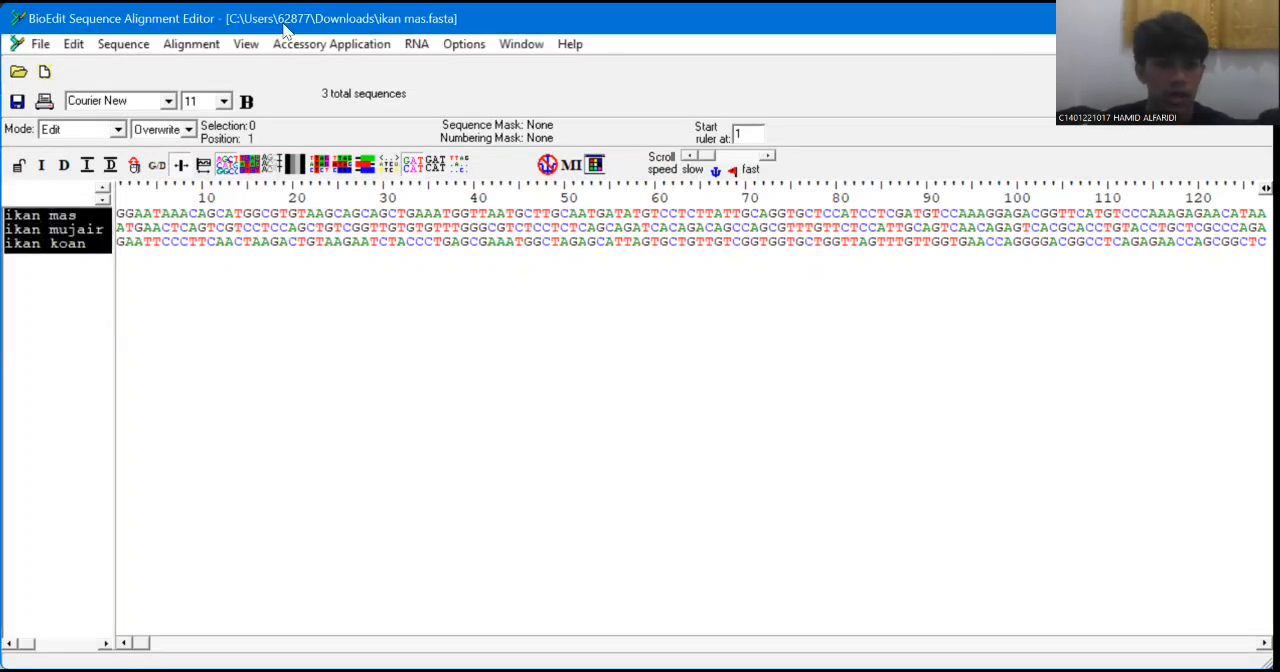
left_click(315, 44)
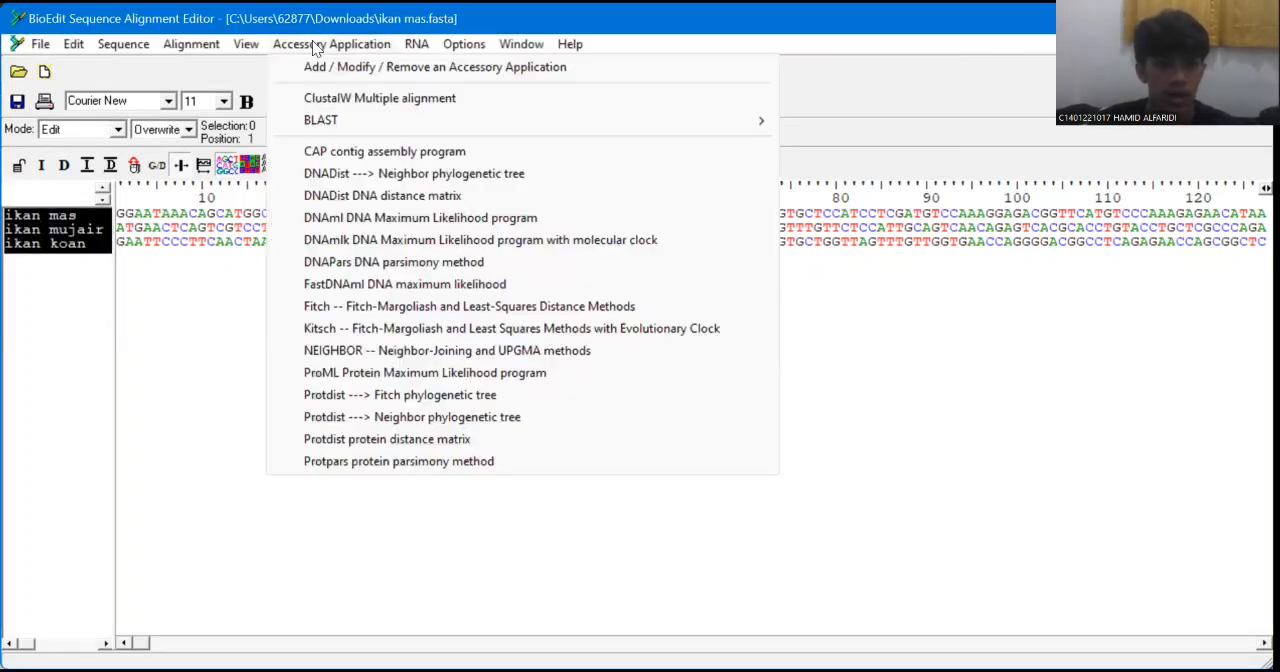
left_click(420, 100)
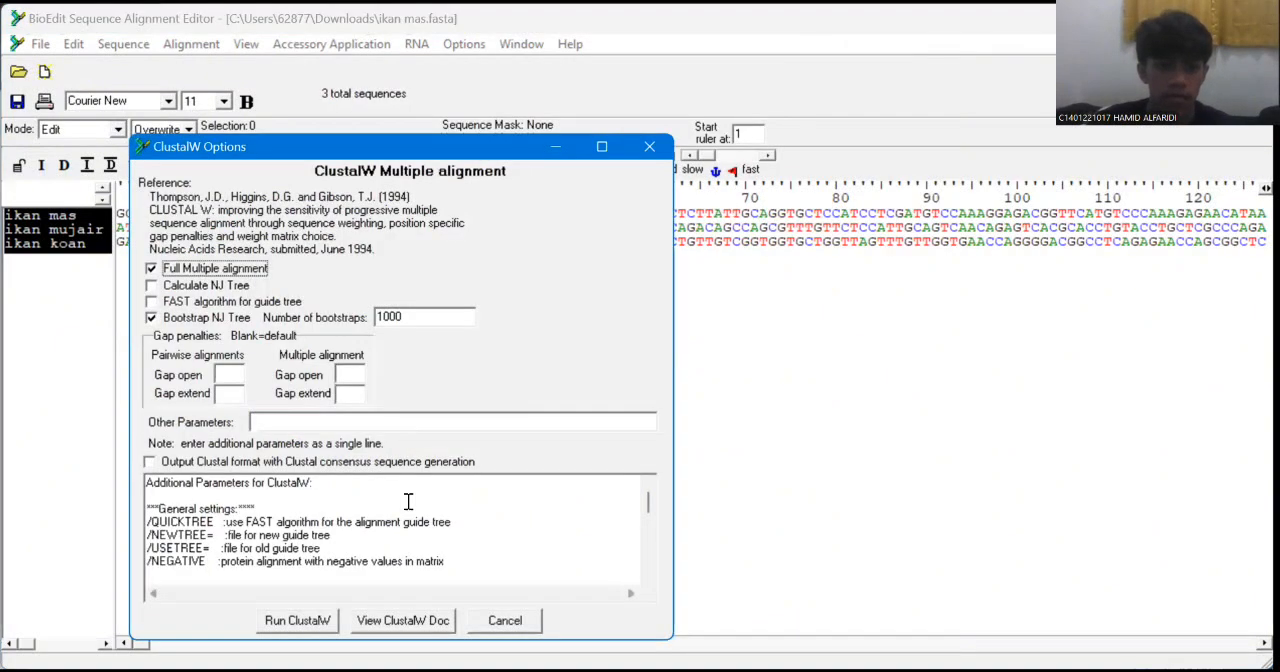
left_click(298, 621)
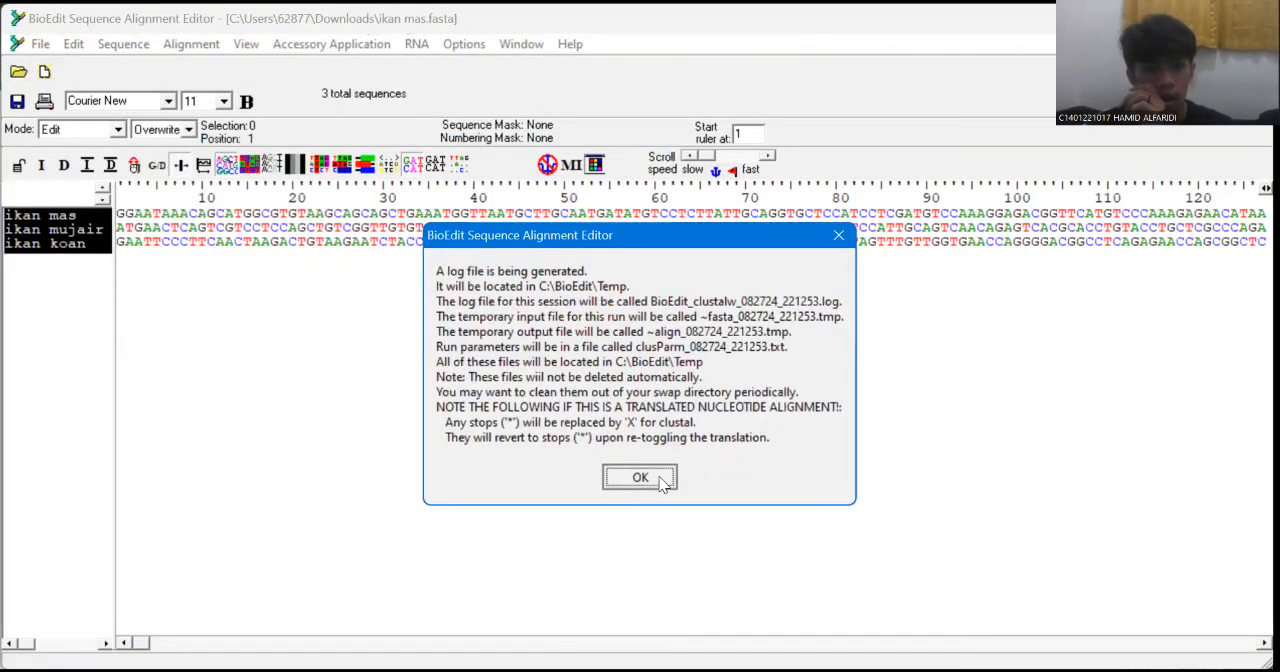
left_click(640, 478)
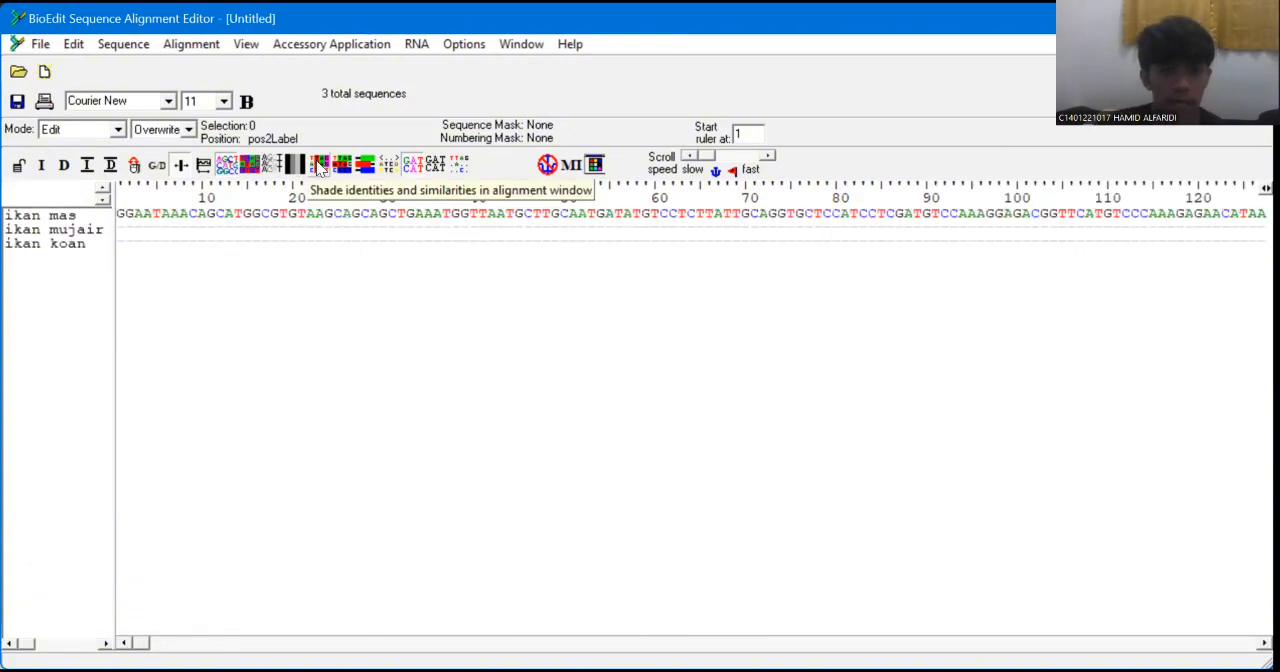
Shade identities and similarities in the aligned sequences and open the Graphic View of all three fish.
left_click(320, 167)
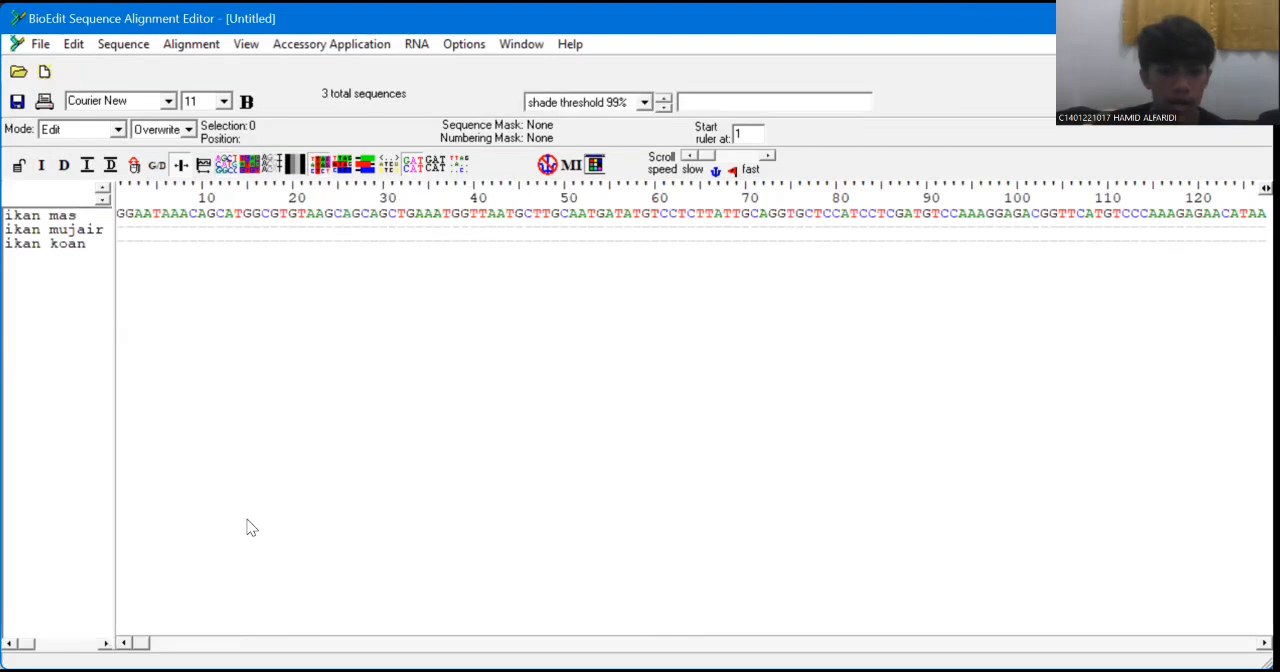
left_click(80, 216)
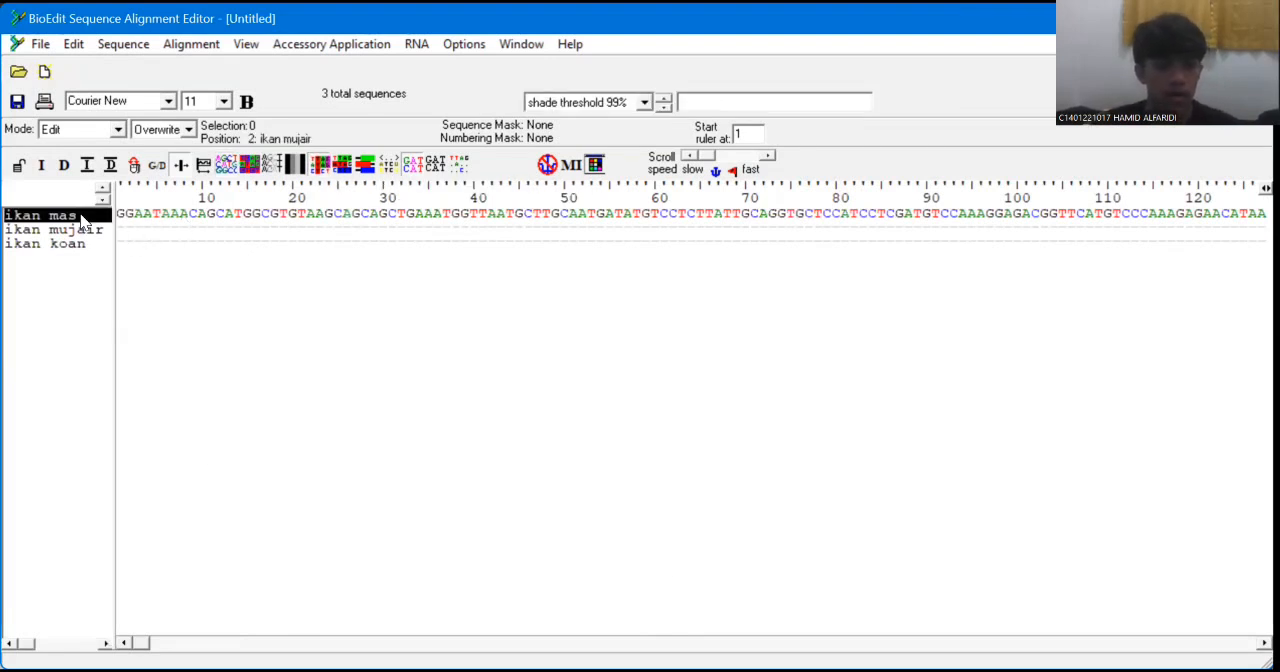
key("ctrl+shift+a")
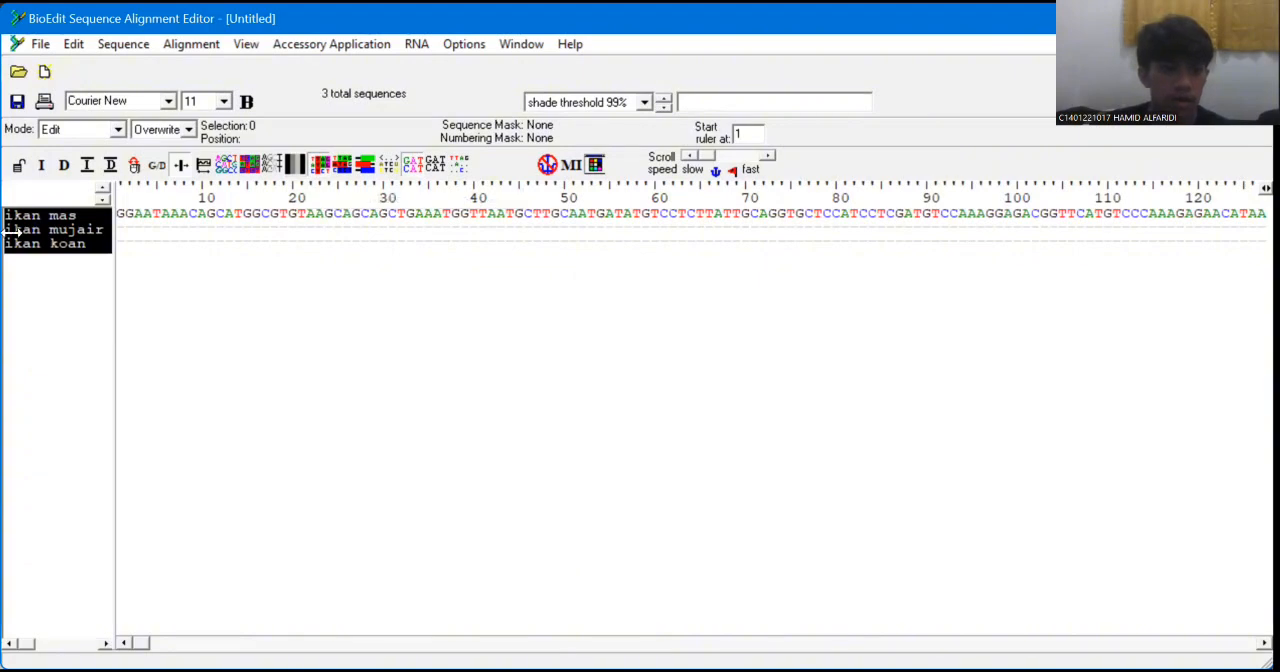
left_click(45, 46)
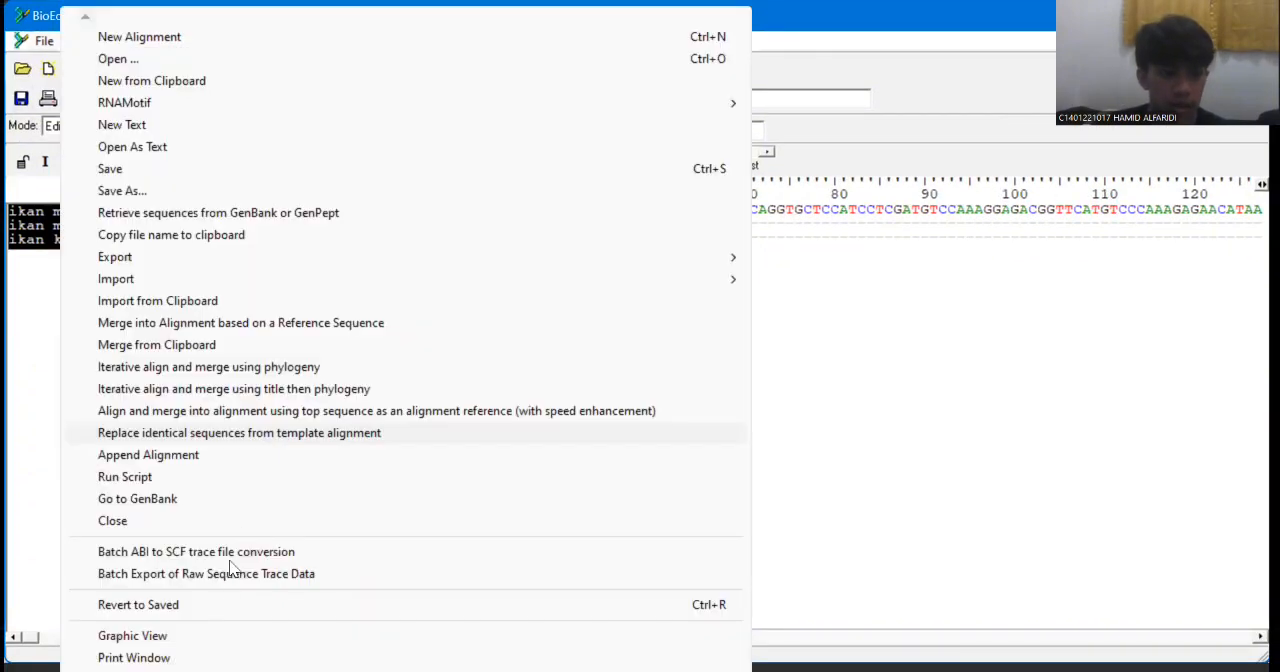
left_click(210, 638)
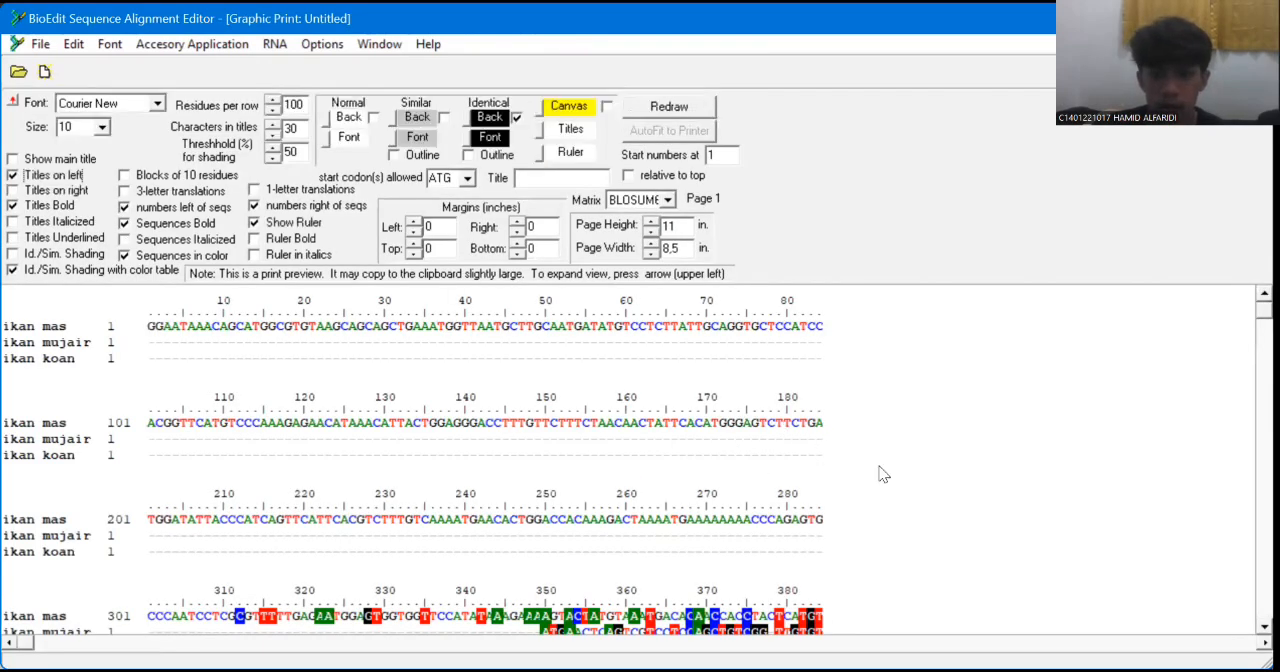
Examine the shaded graphic alignment of the three fish sequences for regions that are conserved across all of them.
scroll(640, 460, "down", 10)
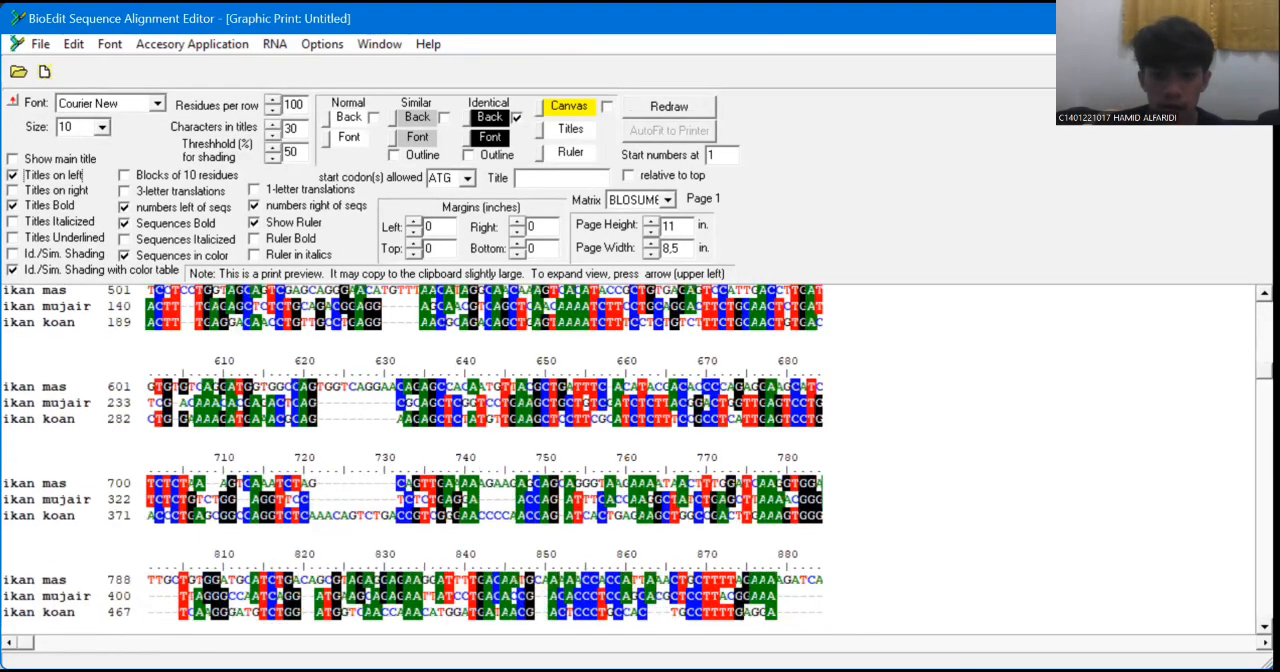
scroll(640, 460, "down", 20)
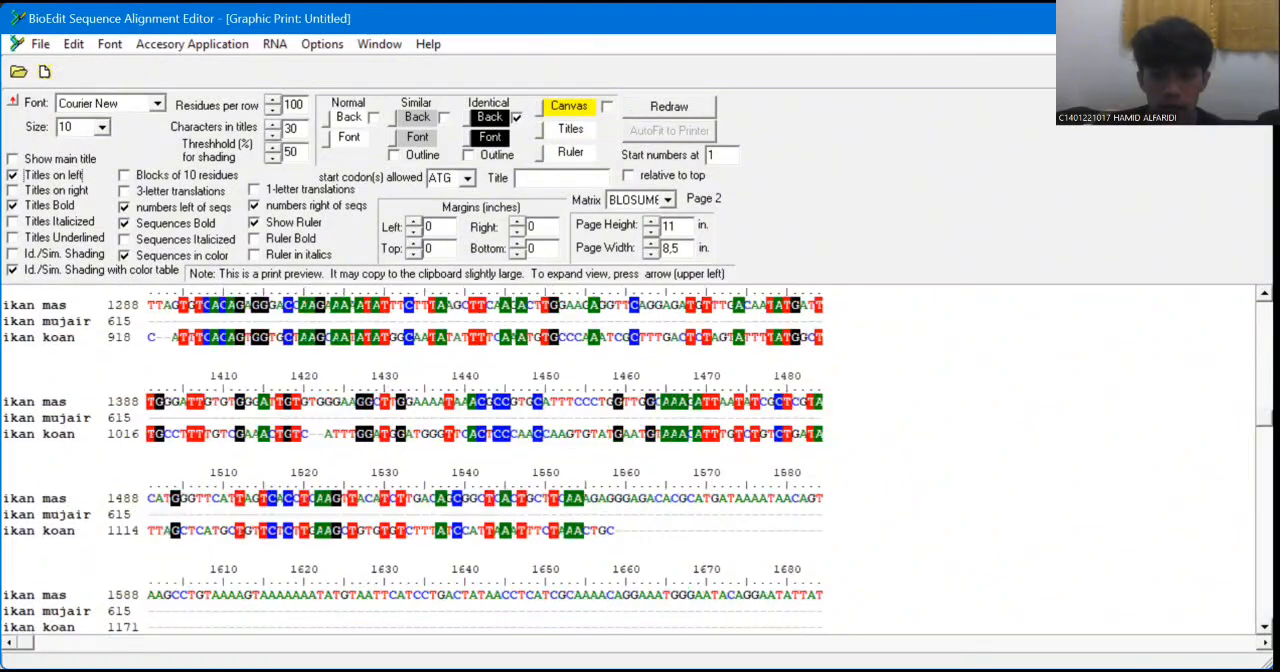
scroll(640, 460, "down", 10)
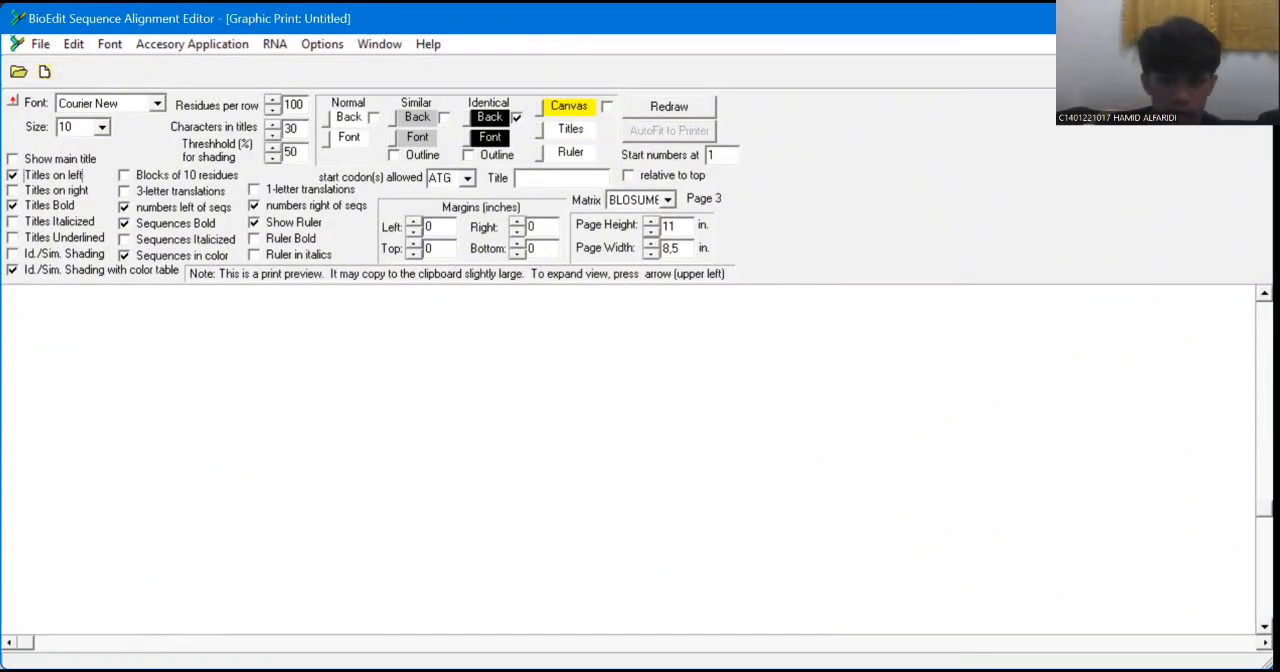
scroll(640, 460, "up", 5)
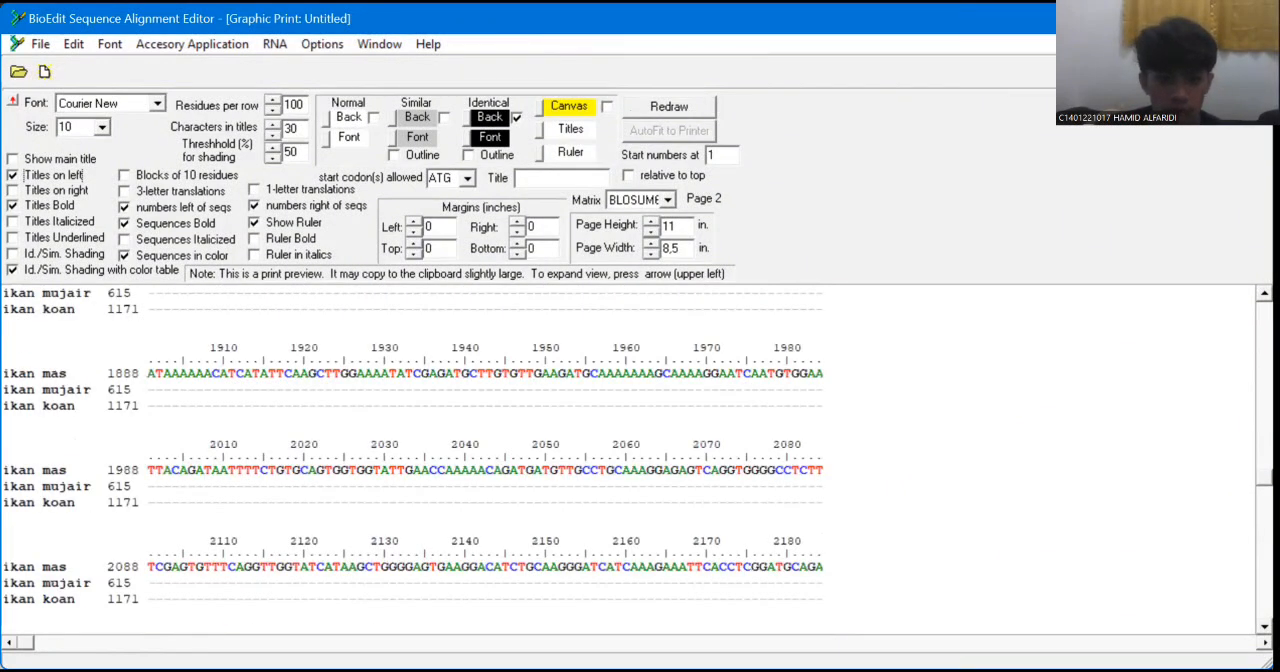
scroll(640, 460, "down", 1)
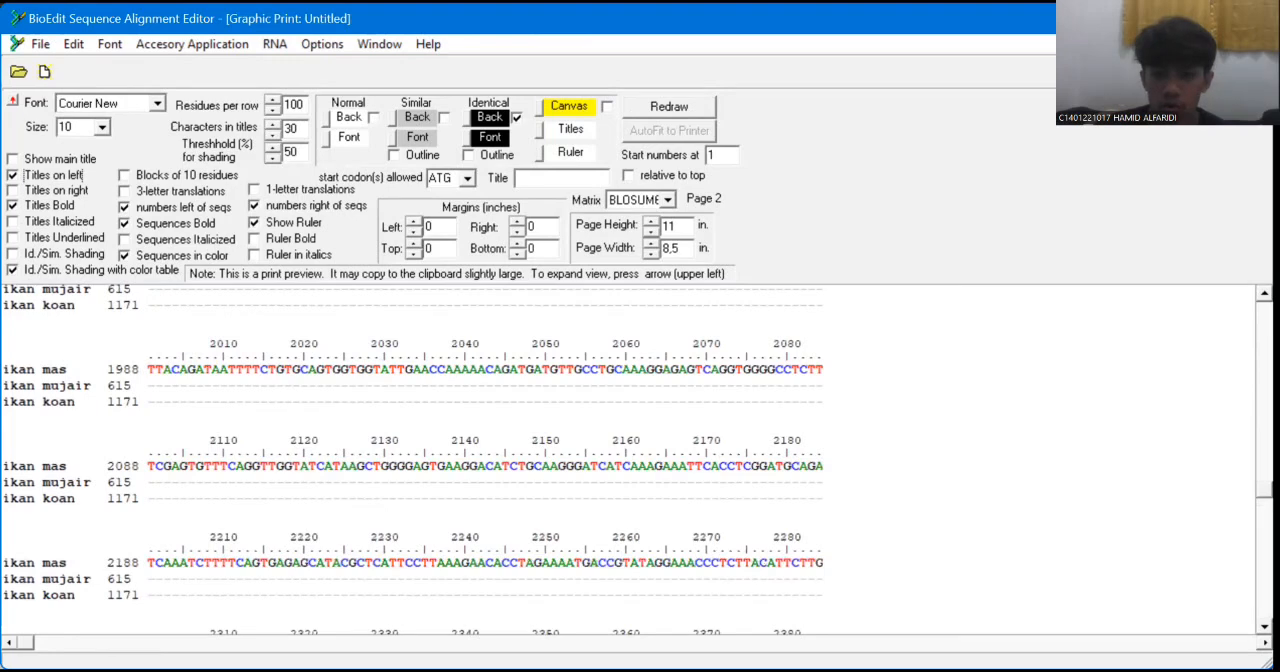
scroll(640, 460, "down", 1)
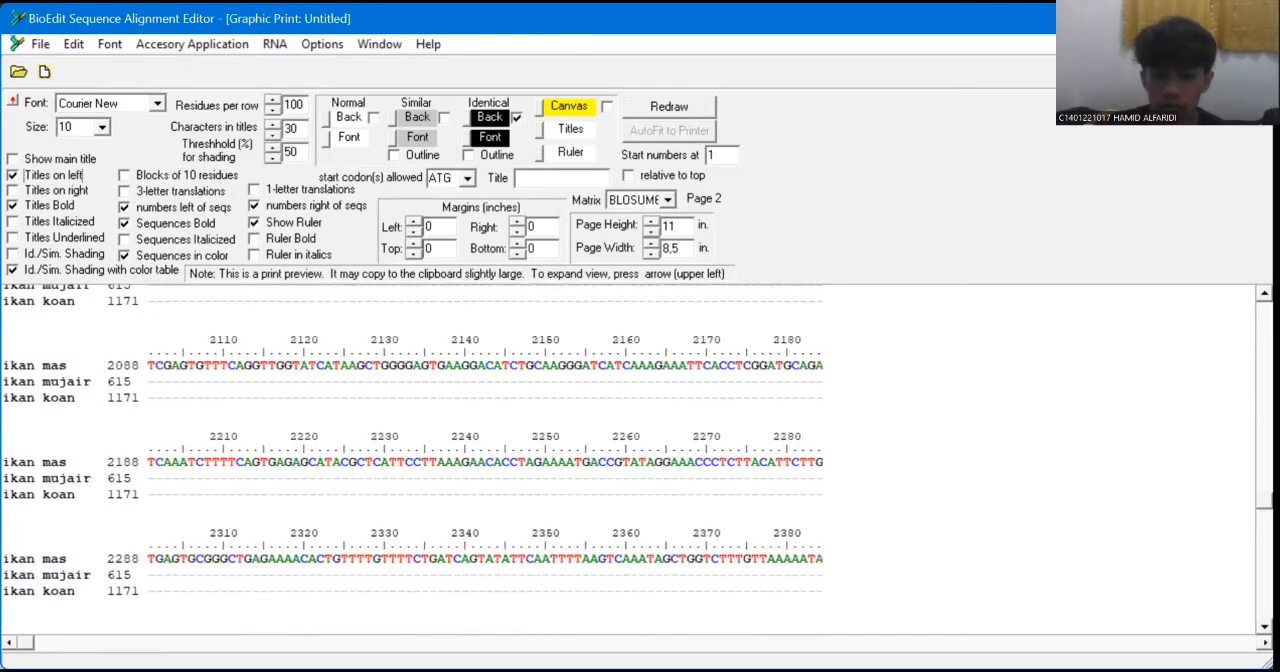
scroll(640, 460, "up", 20)
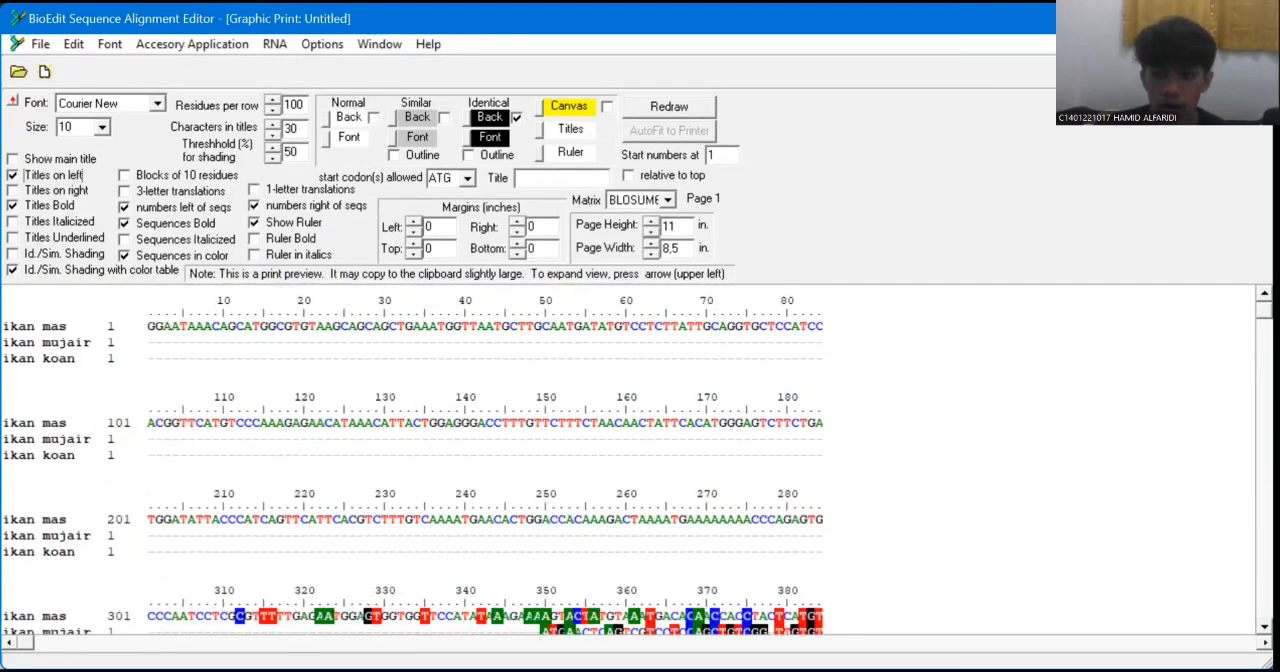
scroll(640, 460, "down", 1)
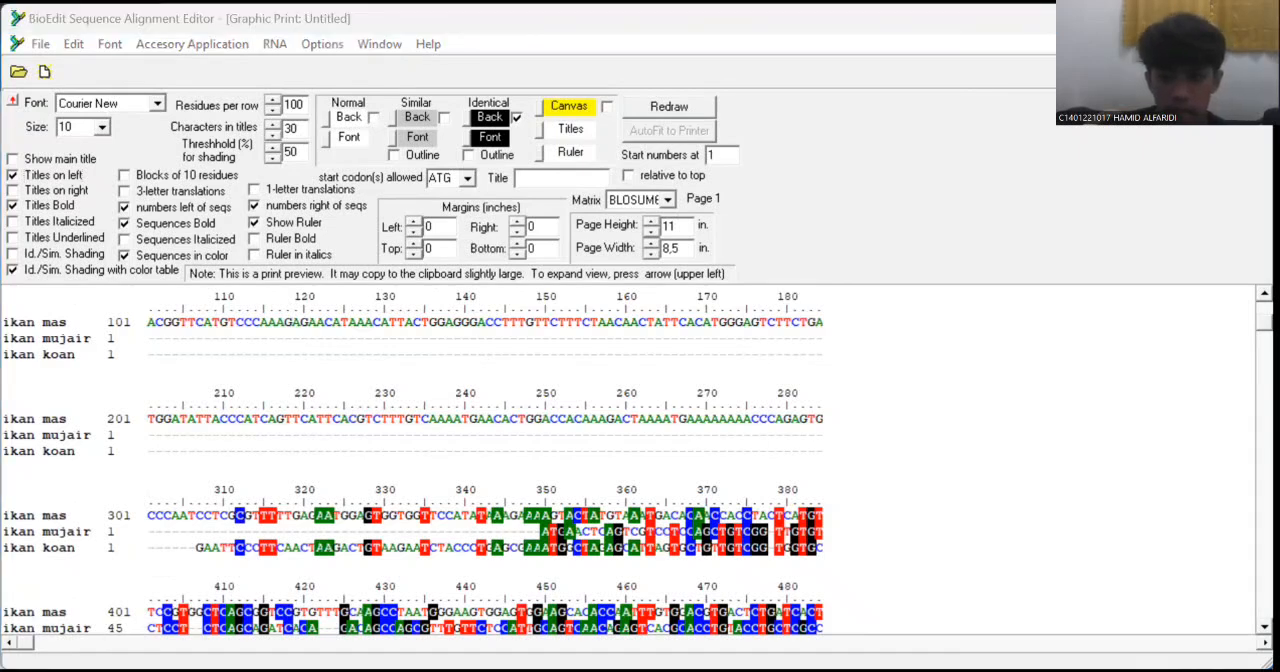
scroll(1113, 392, "down", 3)
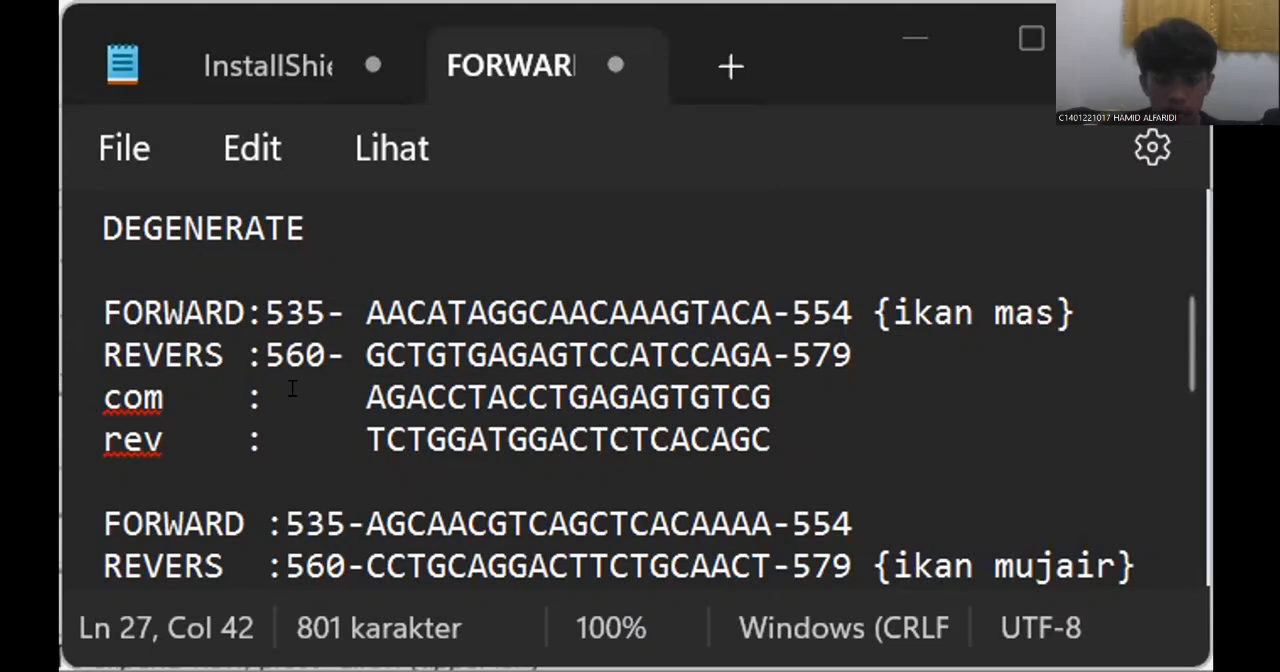
In the Notepad primer notes, review each fish's degenerate forward and reverse primers, highlighting the rev sequences of ikan mujair and ikan koan.
left_click(380, 392)
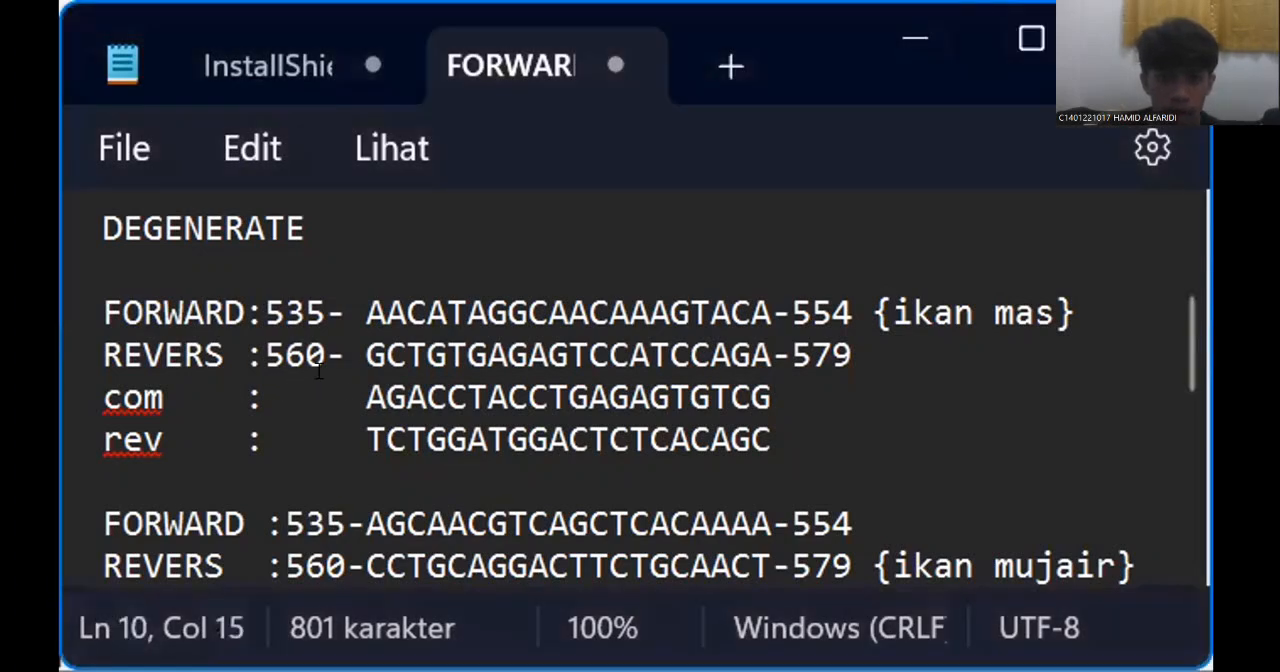
key("Left")
key("Left")
left_click_drag(1177, 337, 1194, 418)
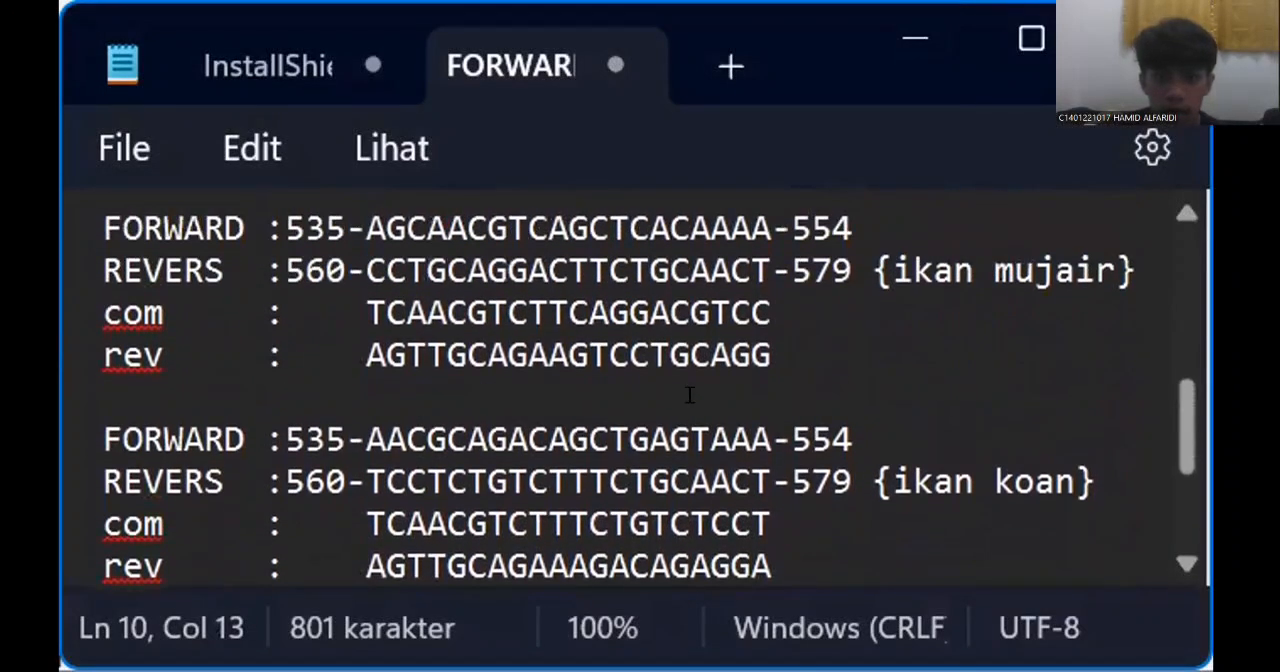
left_click_drag(771, 355, 358, 354)
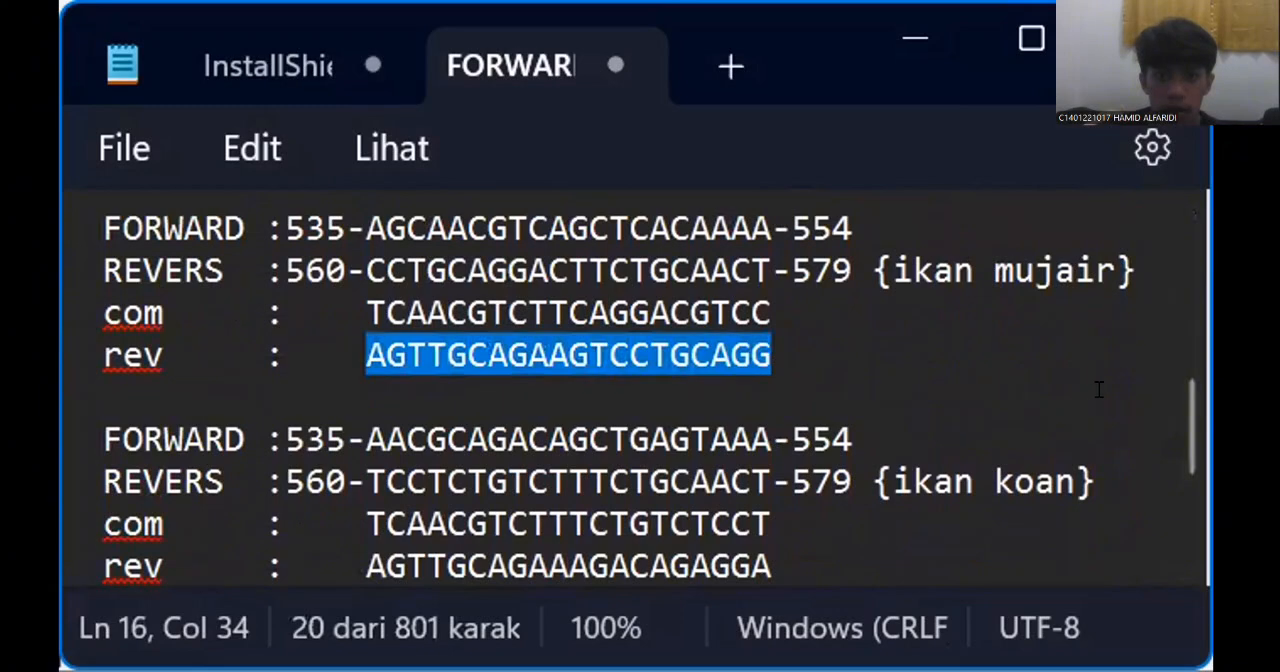
scroll(1173, 418, "down", 1)
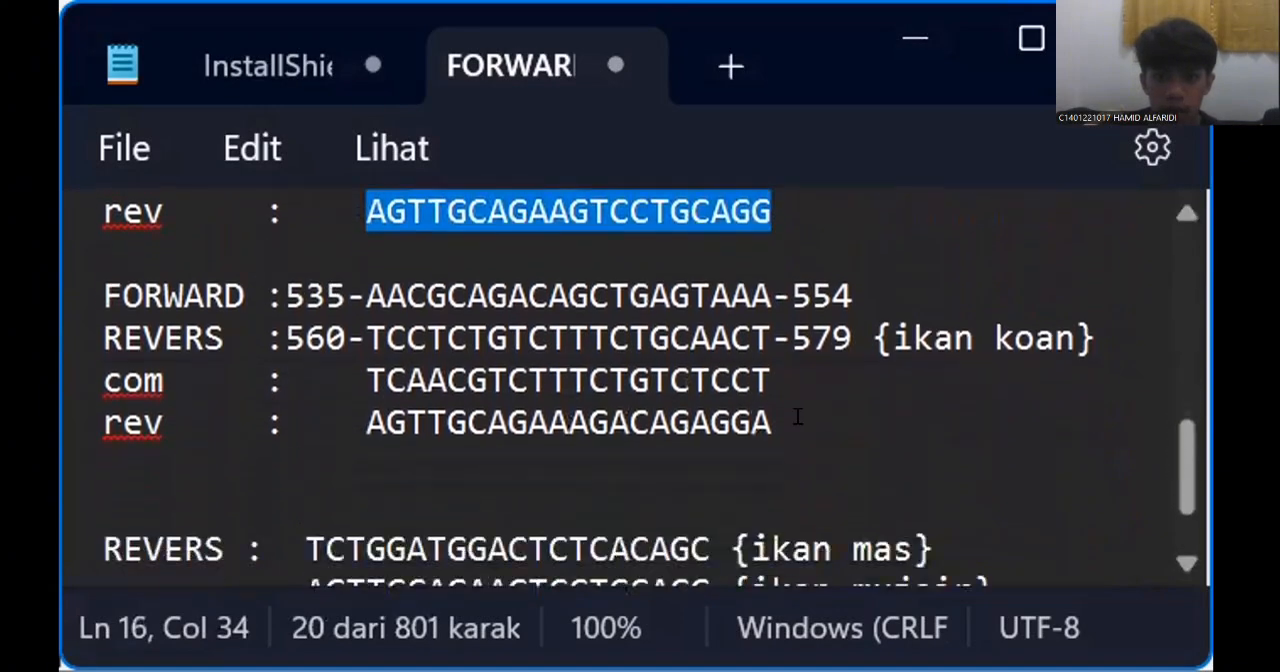
left_click_drag(792, 422, 366, 423)
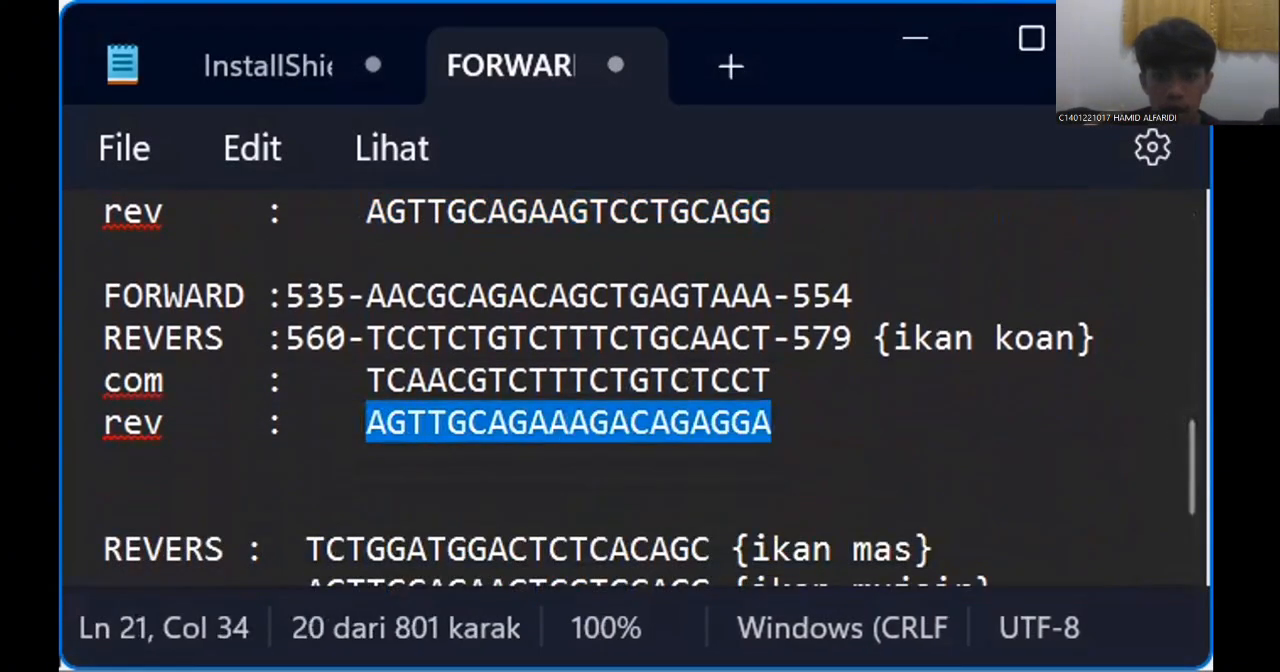
scroll(1171, 440, "up", 3)
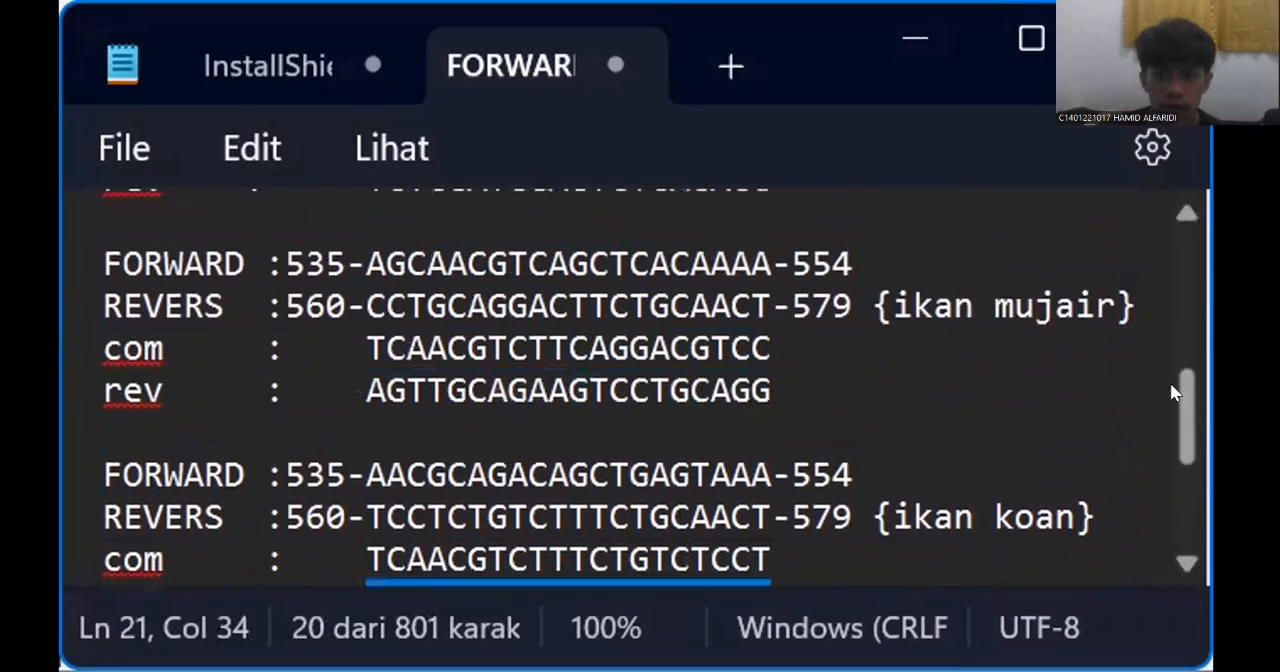
scroll(1170, 430, "down", 2)
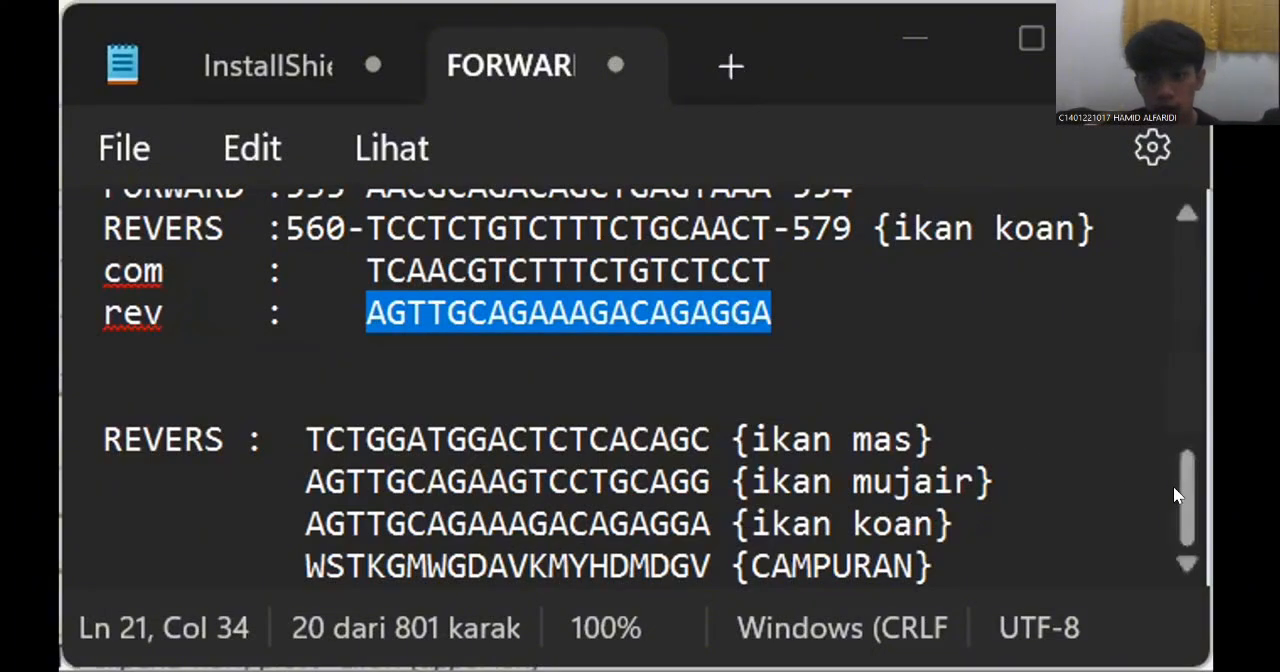
left_click_drag(1175, 484, 1174, 443)
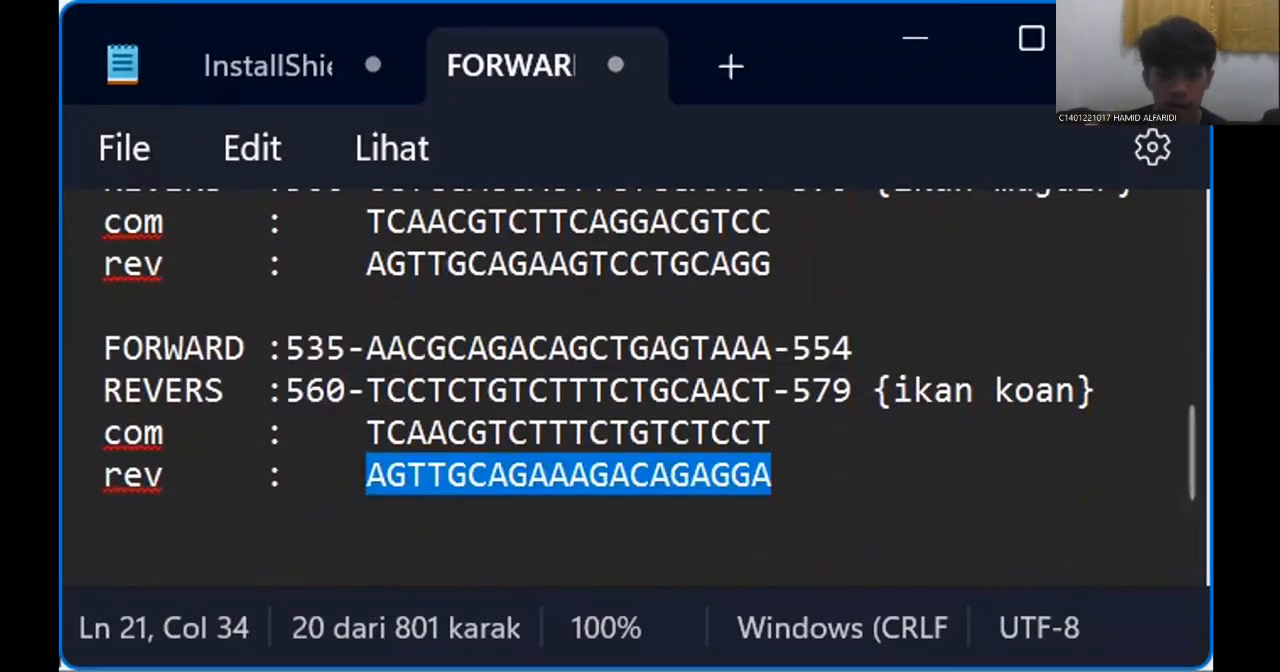
key("alt+Tab")
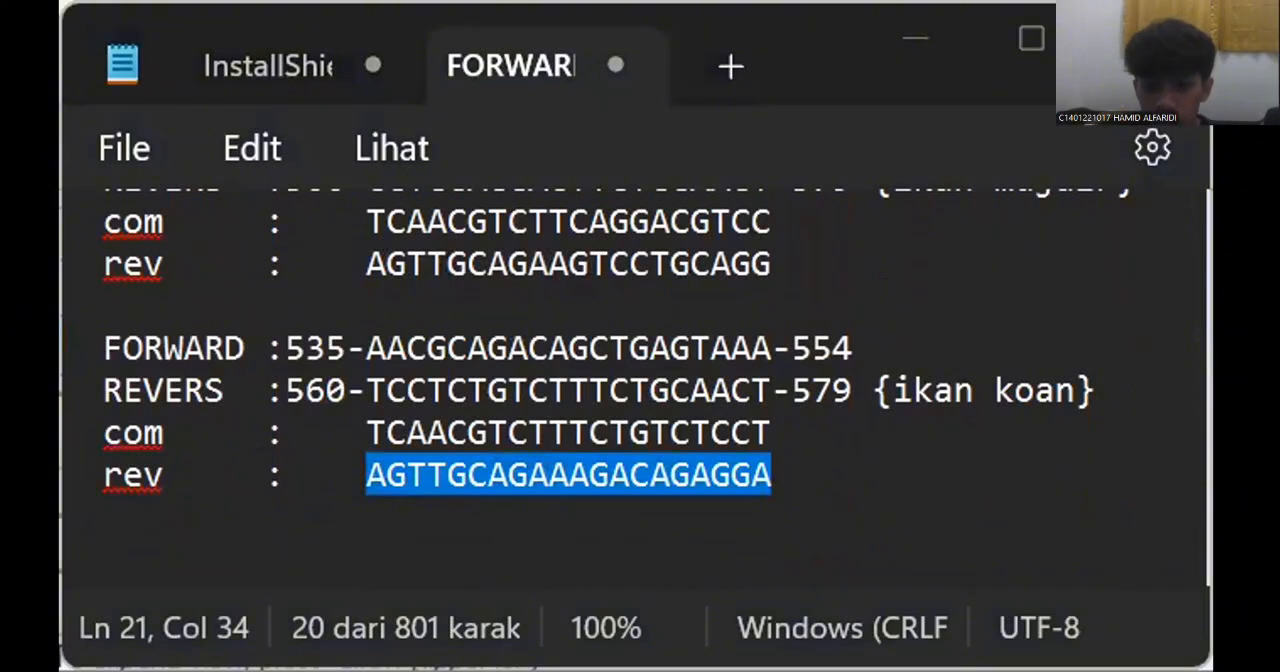